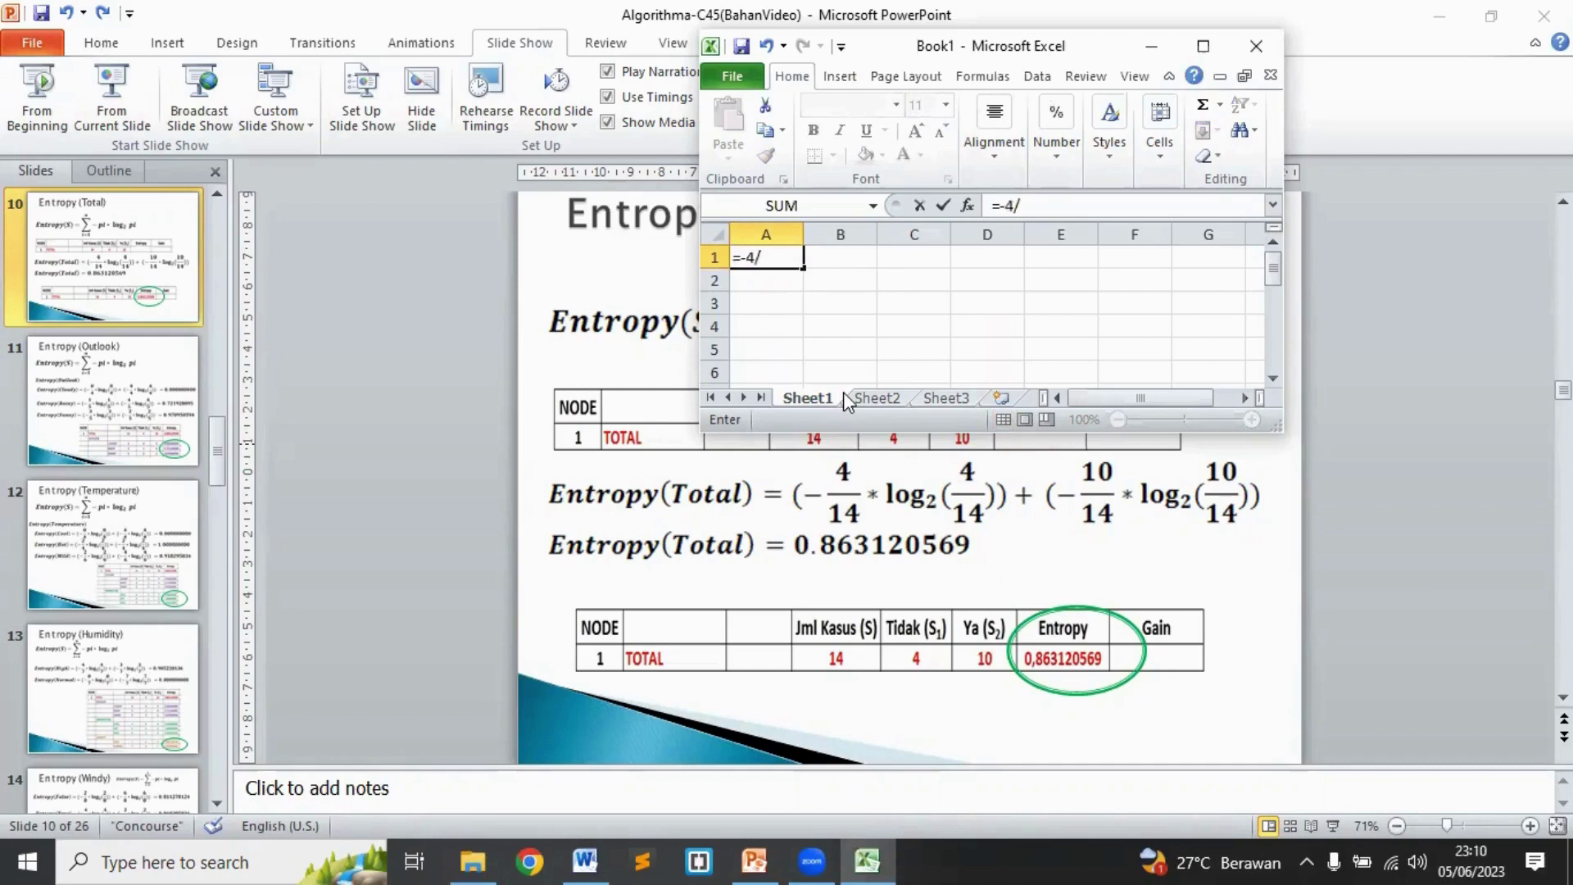
Step: Complete the formula in cell A1 as =-4/14 and enter =4/14 in cell B1
type("14")
key("Return")
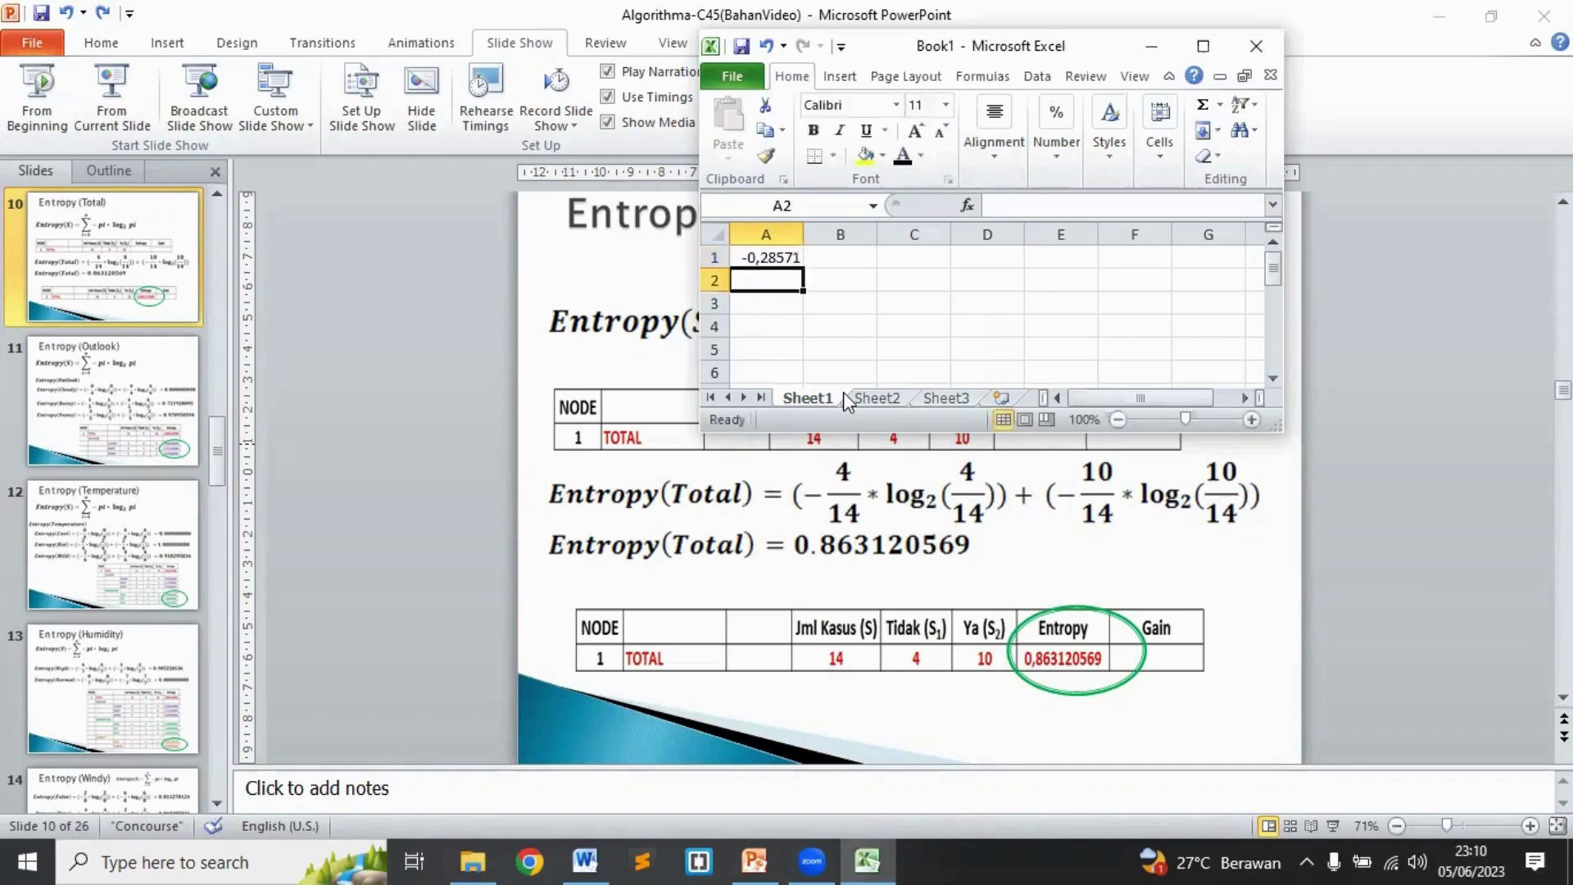
left_click(843, 256)
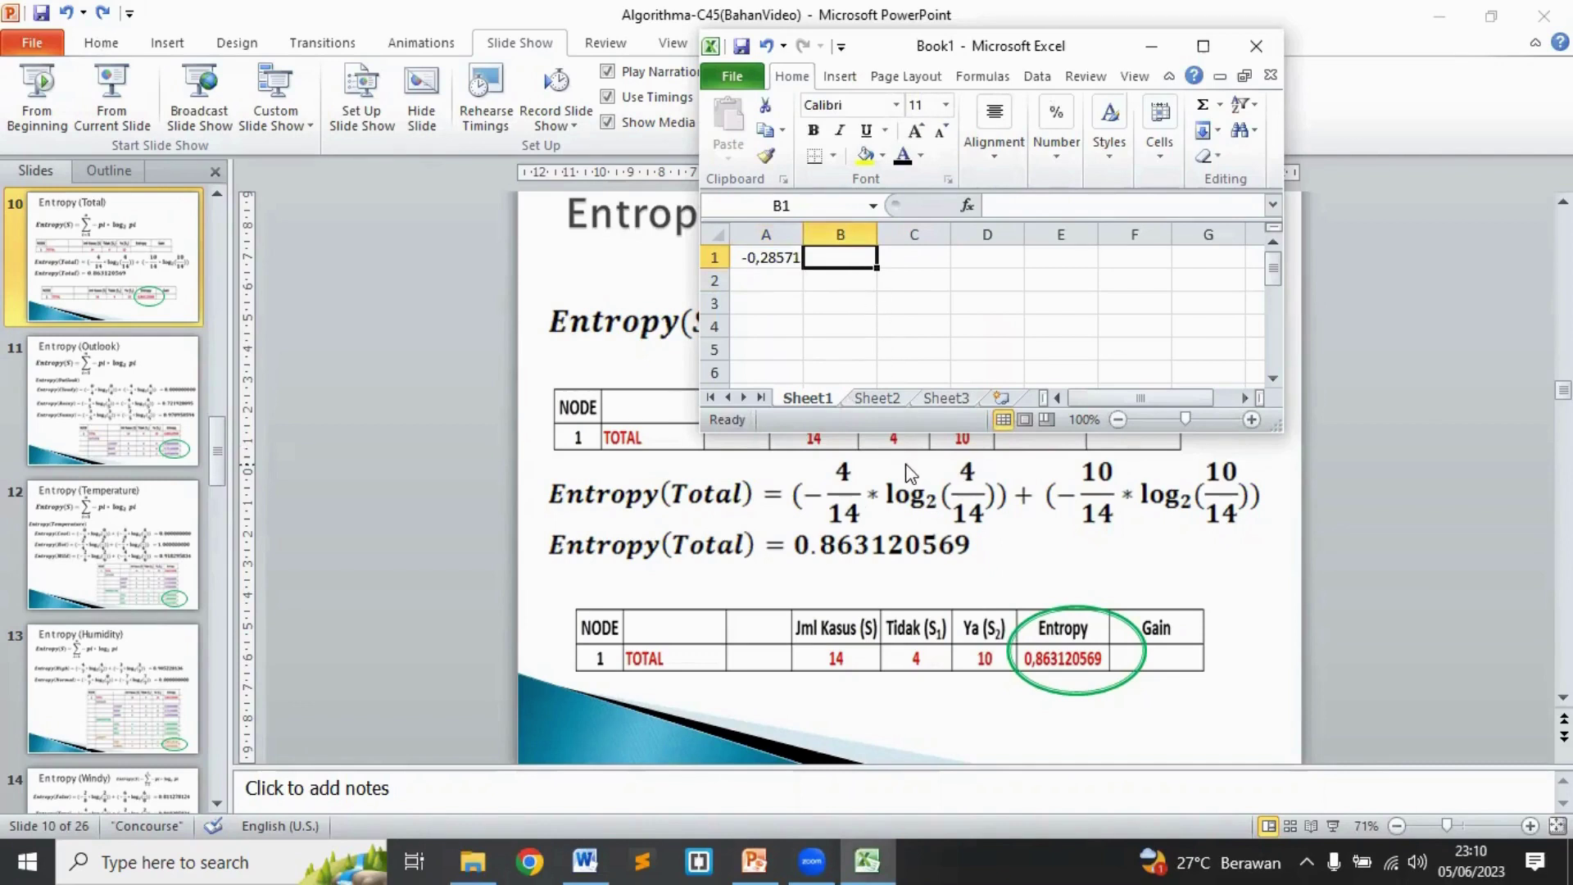
type("=4")
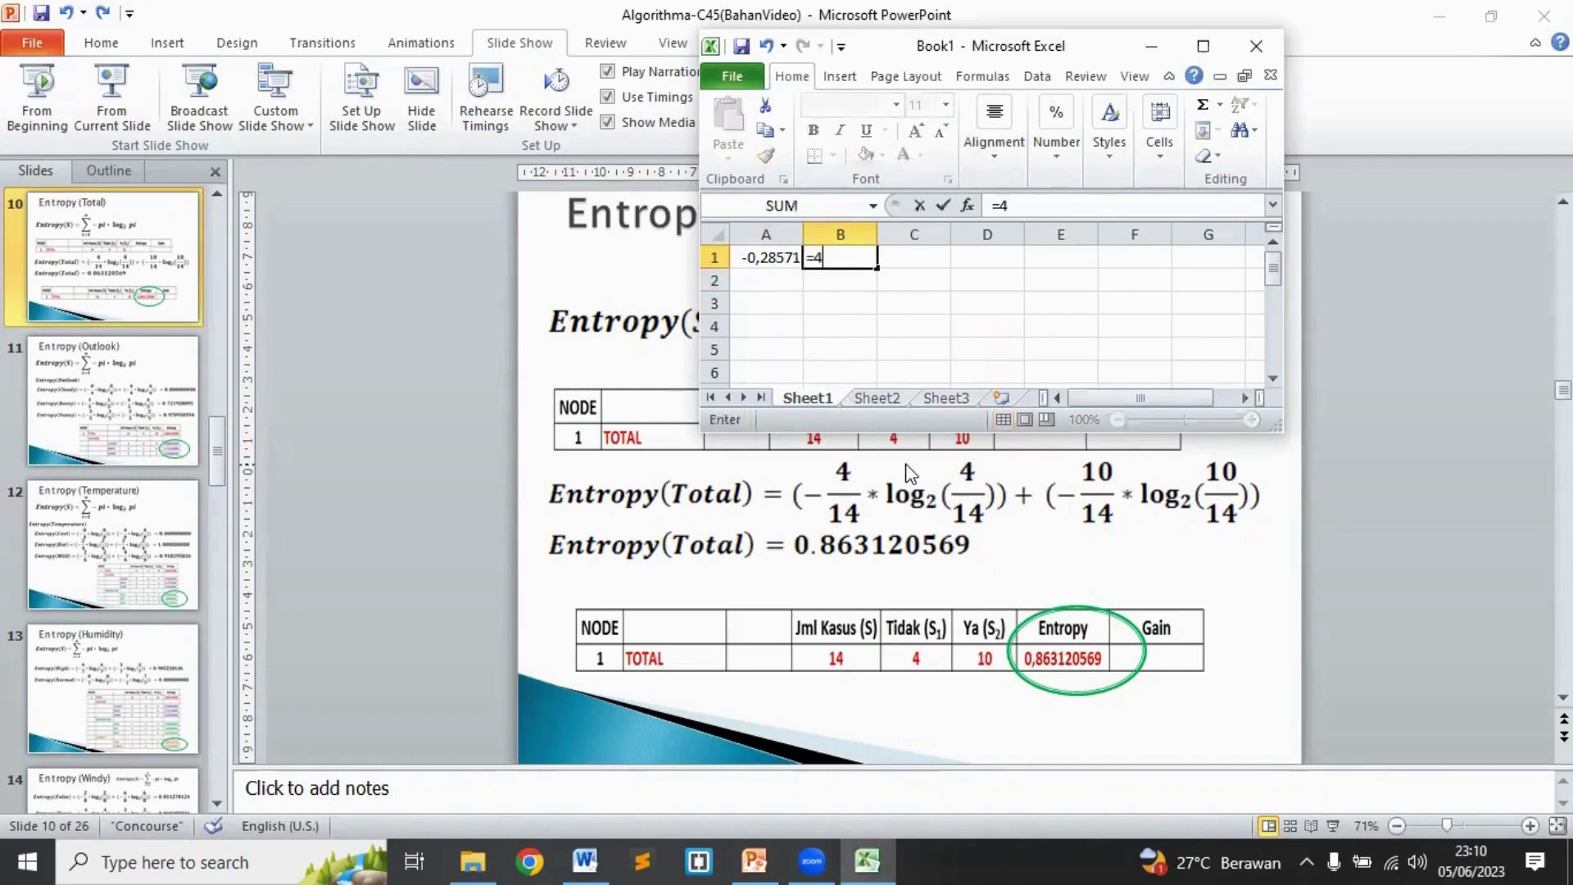
type("/14")
key("Return")
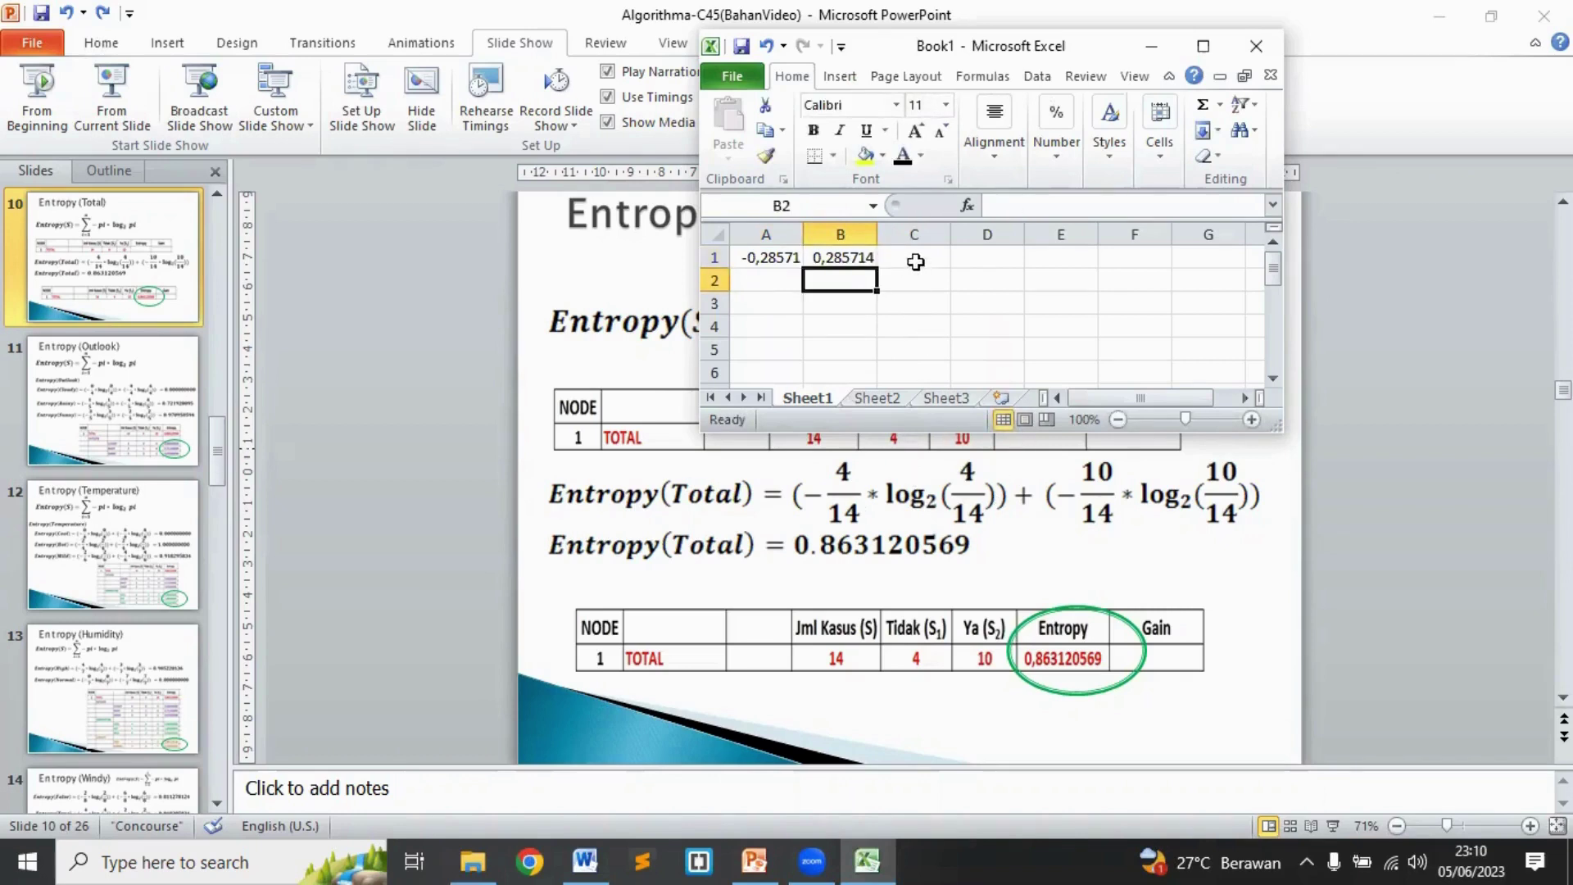
Step: Calculate the base-2 logarithm of B1 in cell C1 with =LOG(B1;2), and widen columns C and D
left_click(915, 261)
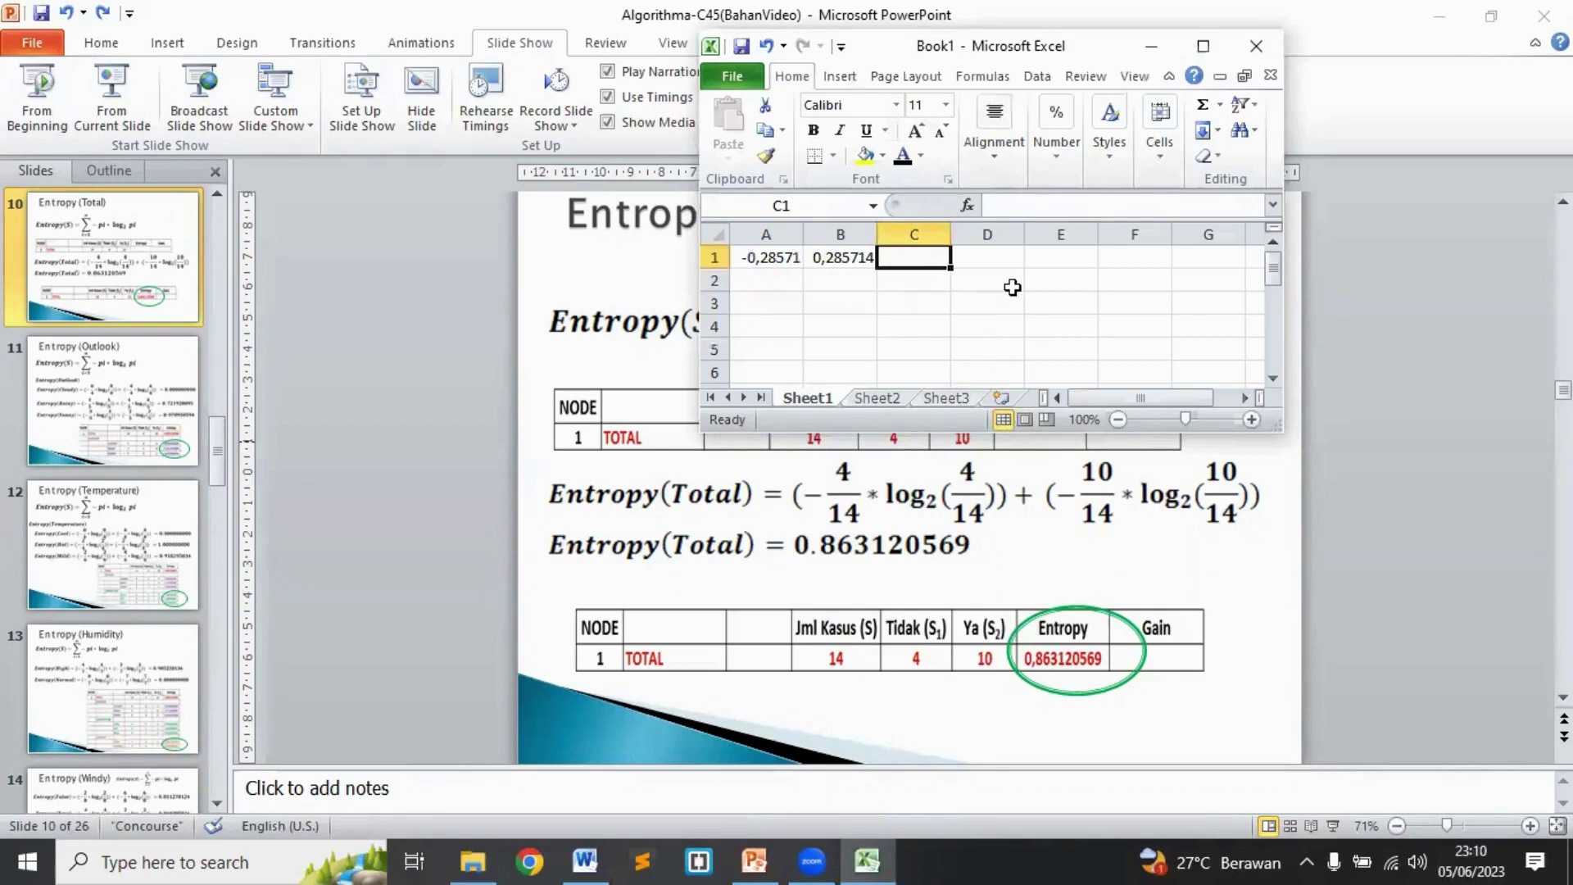
type("=")
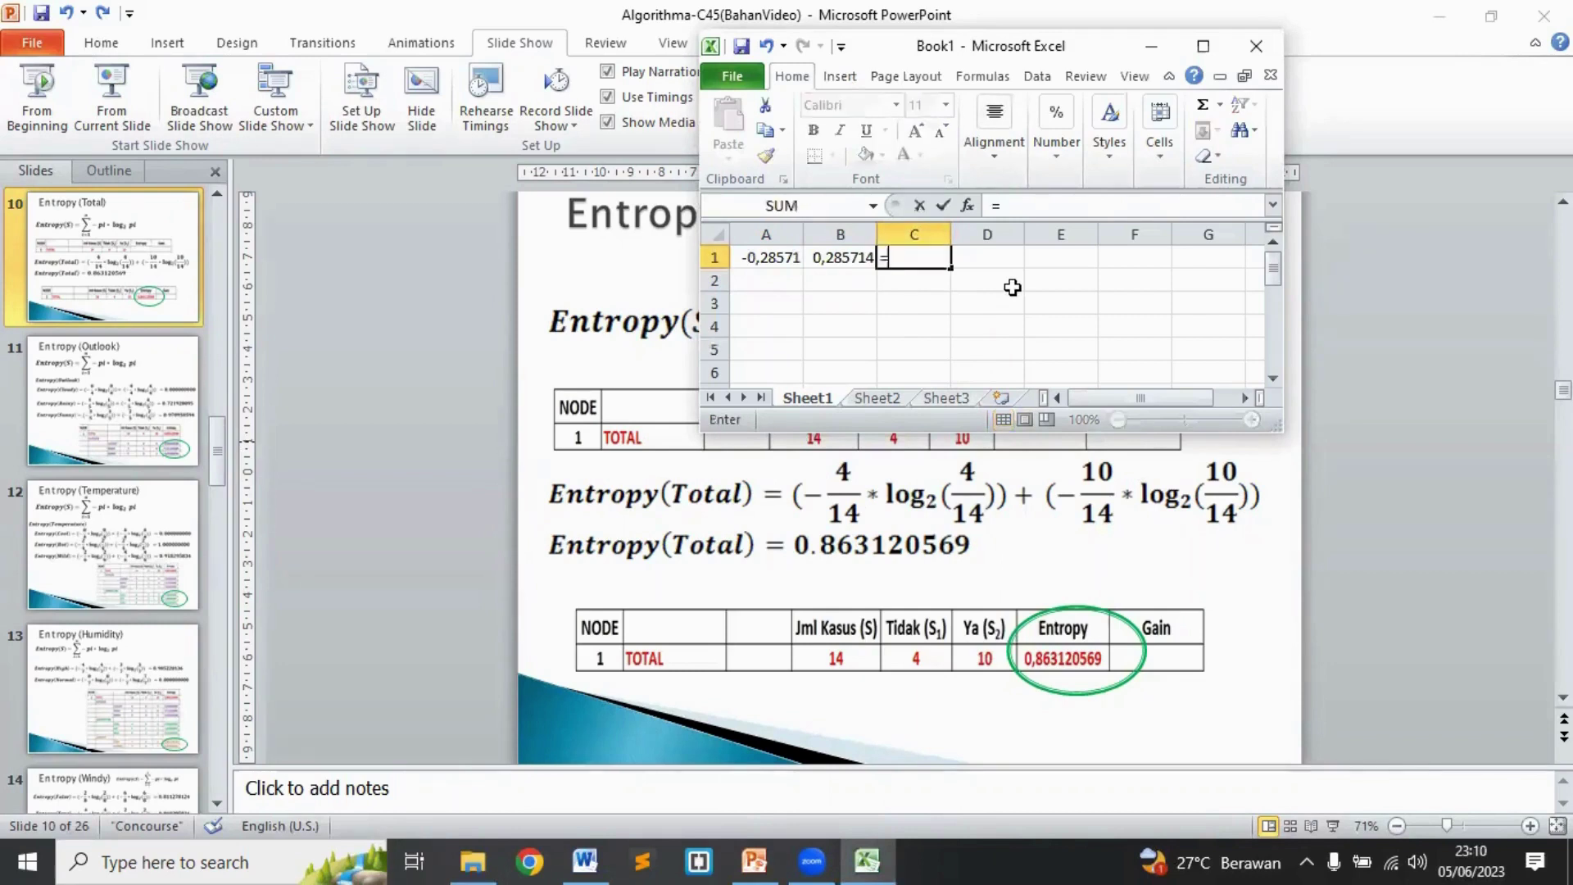
type("log")
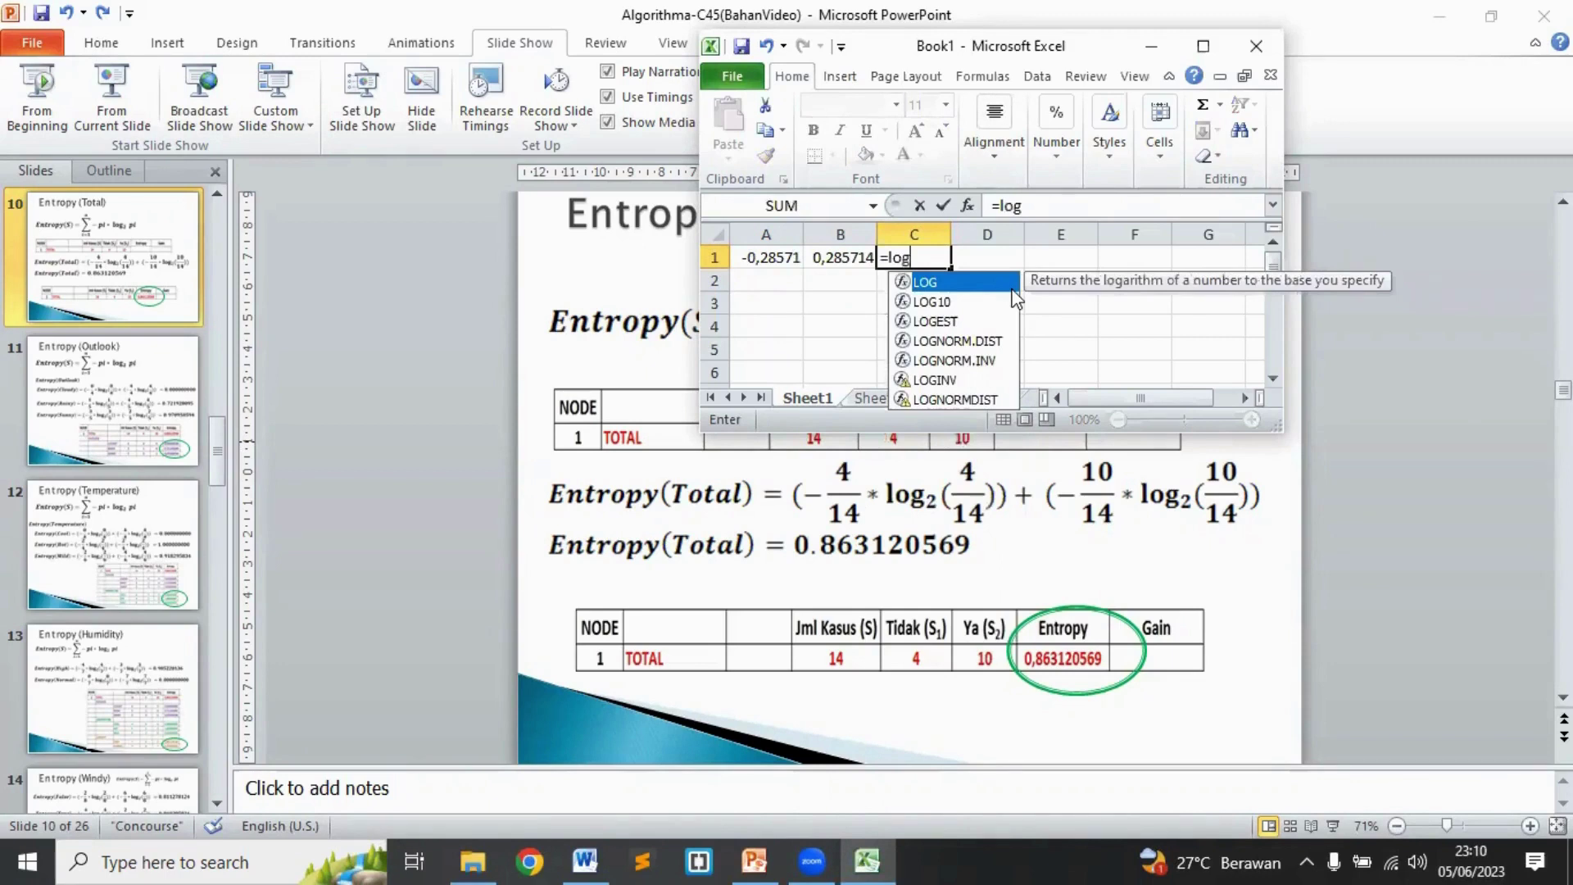
type("(")
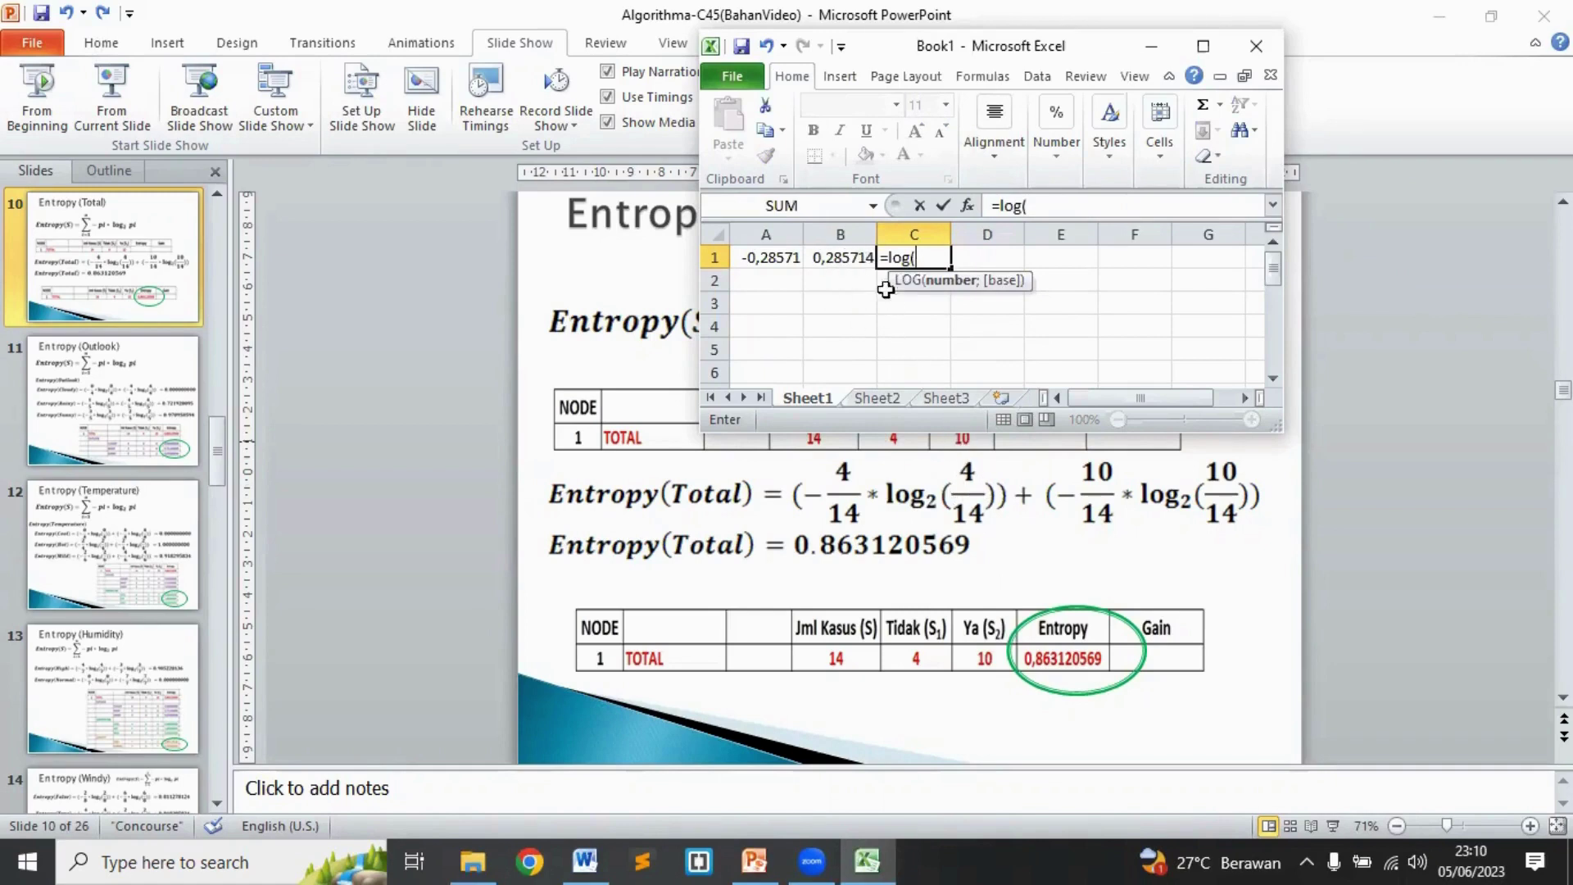
left_click(842, 258)
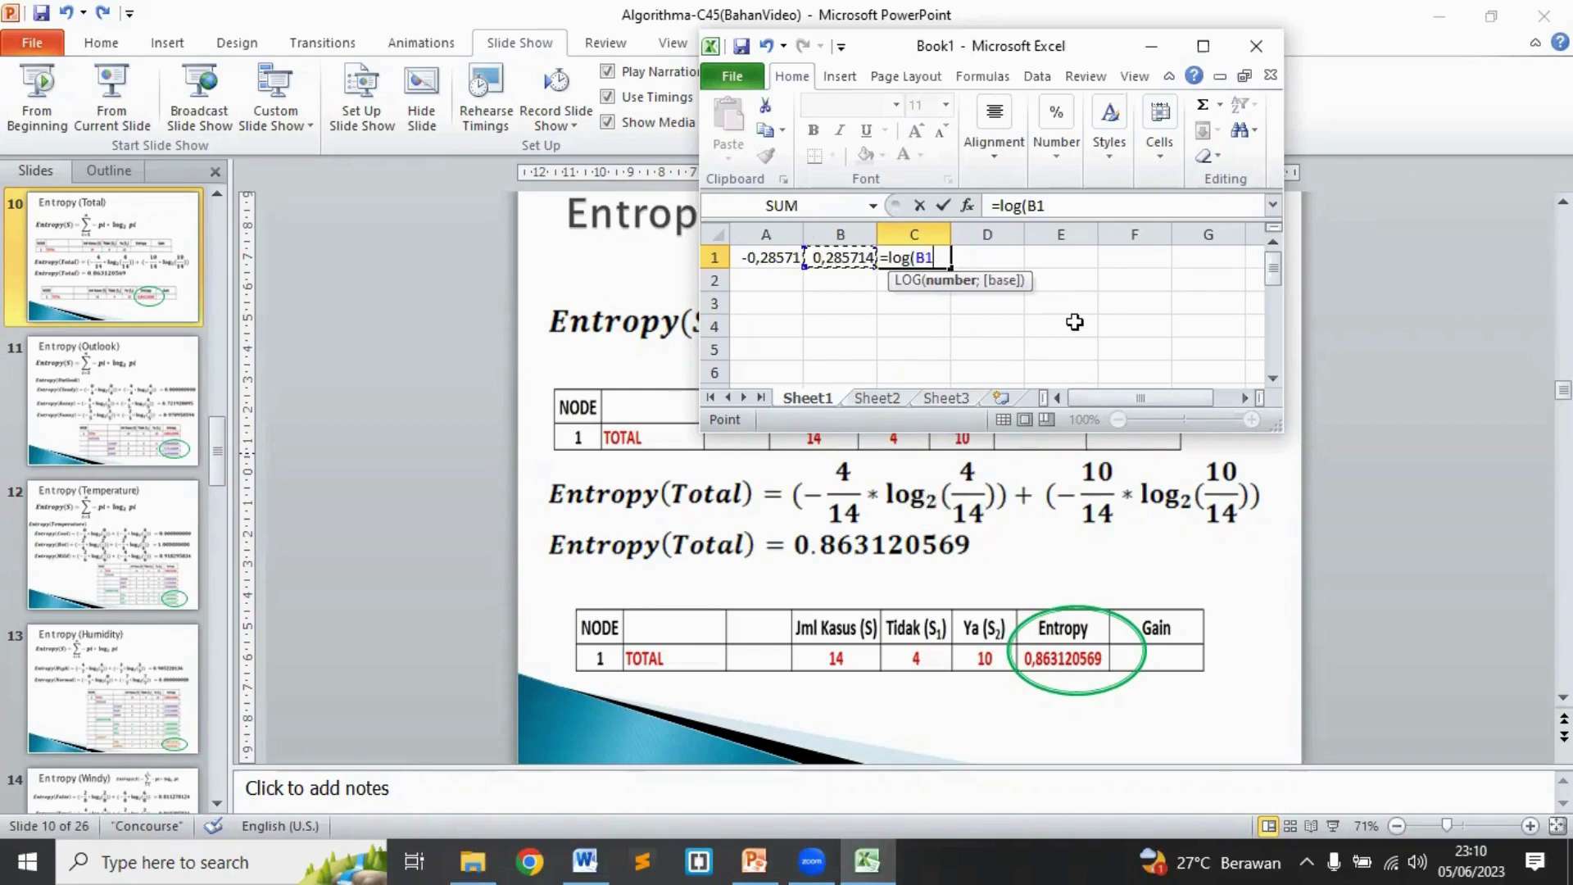
type(";2")
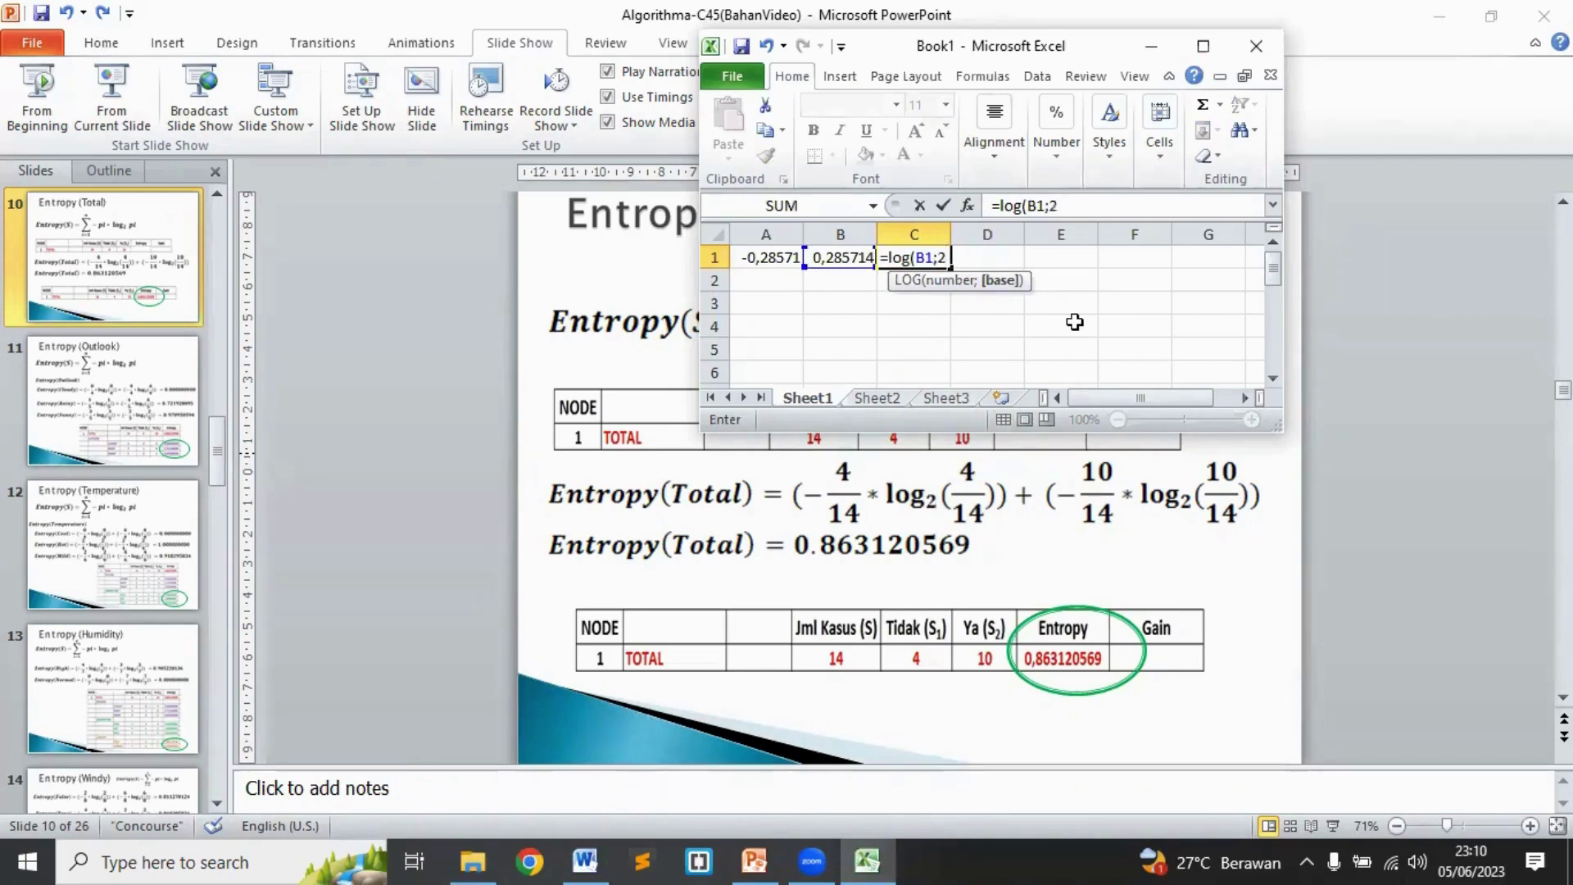
key("Return")
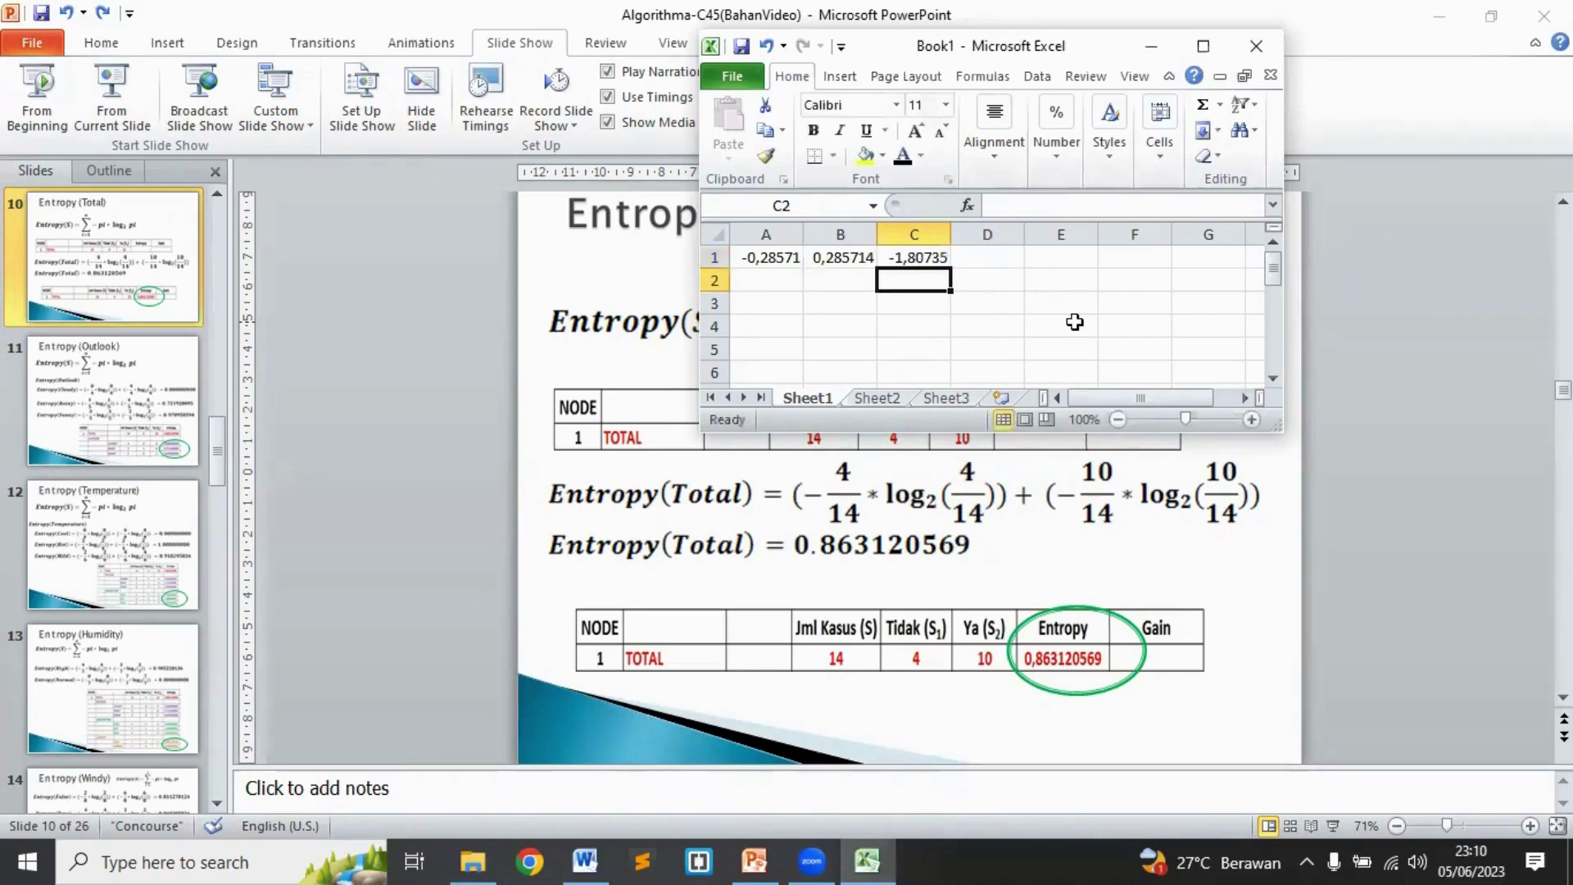
left_click(926, 262)
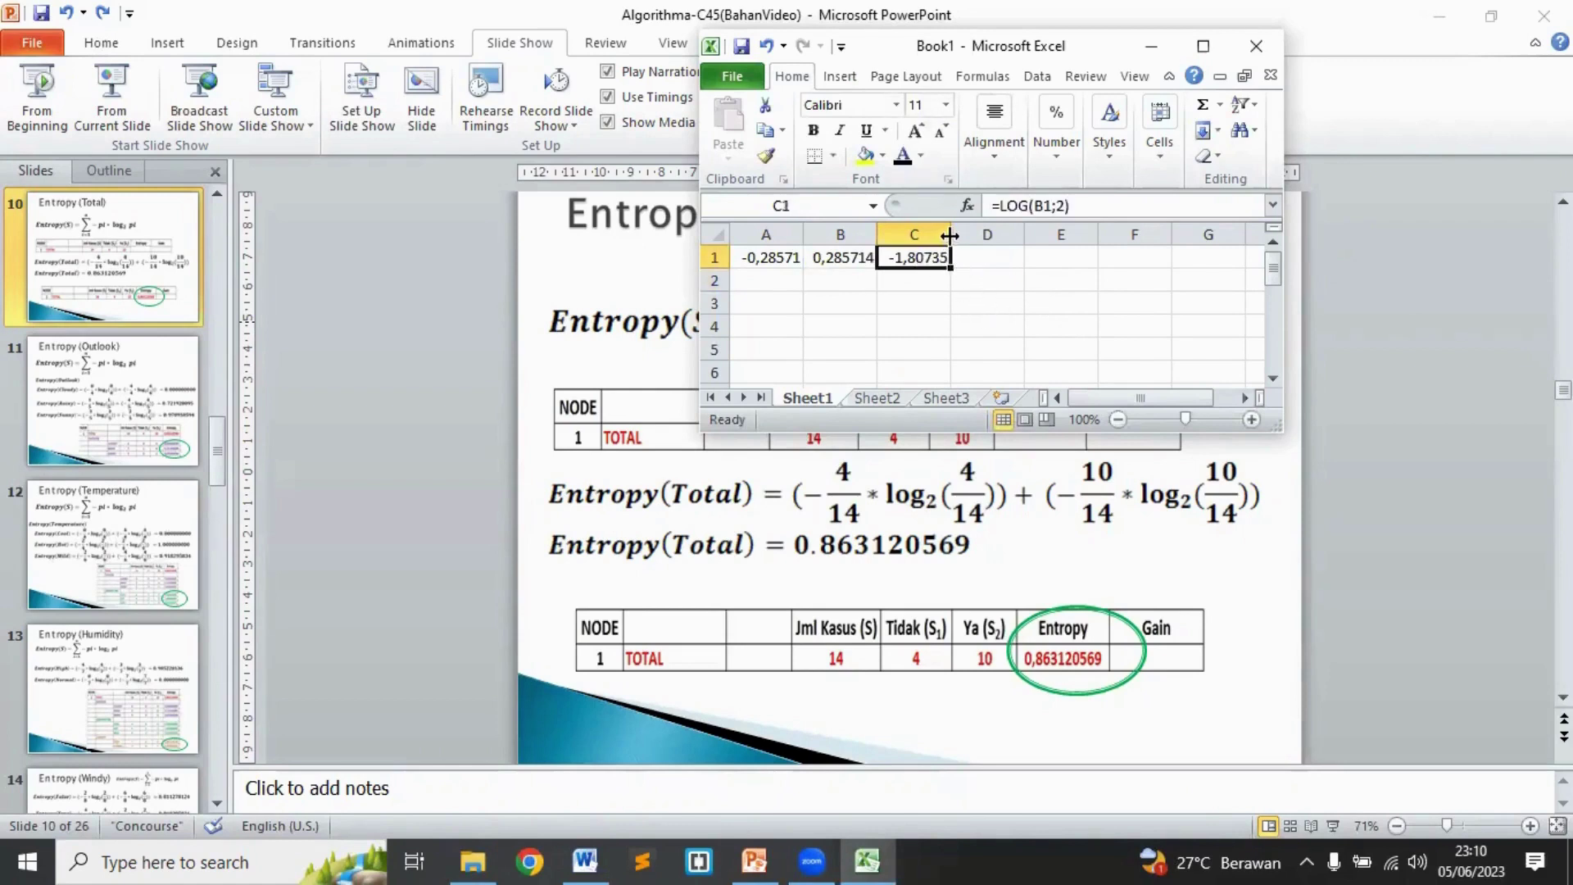
left_click_drag(950, 235, 1098, 238)
Step: Multiply A1 by C1 in cell D1 with the formula =A1*C1
left_click(1065, 259)
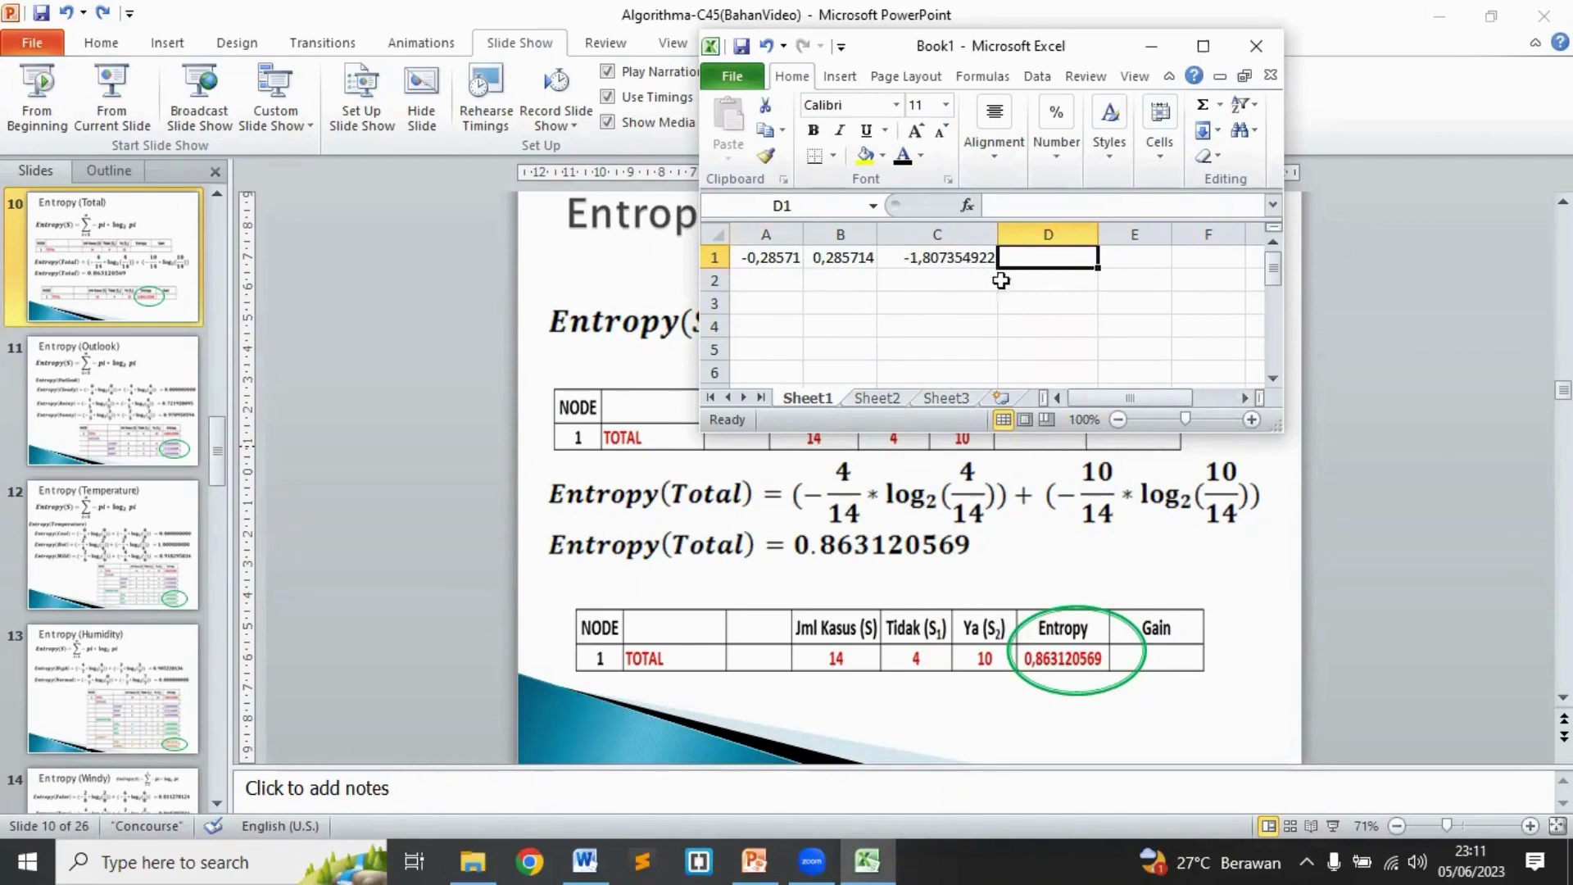
type("=")
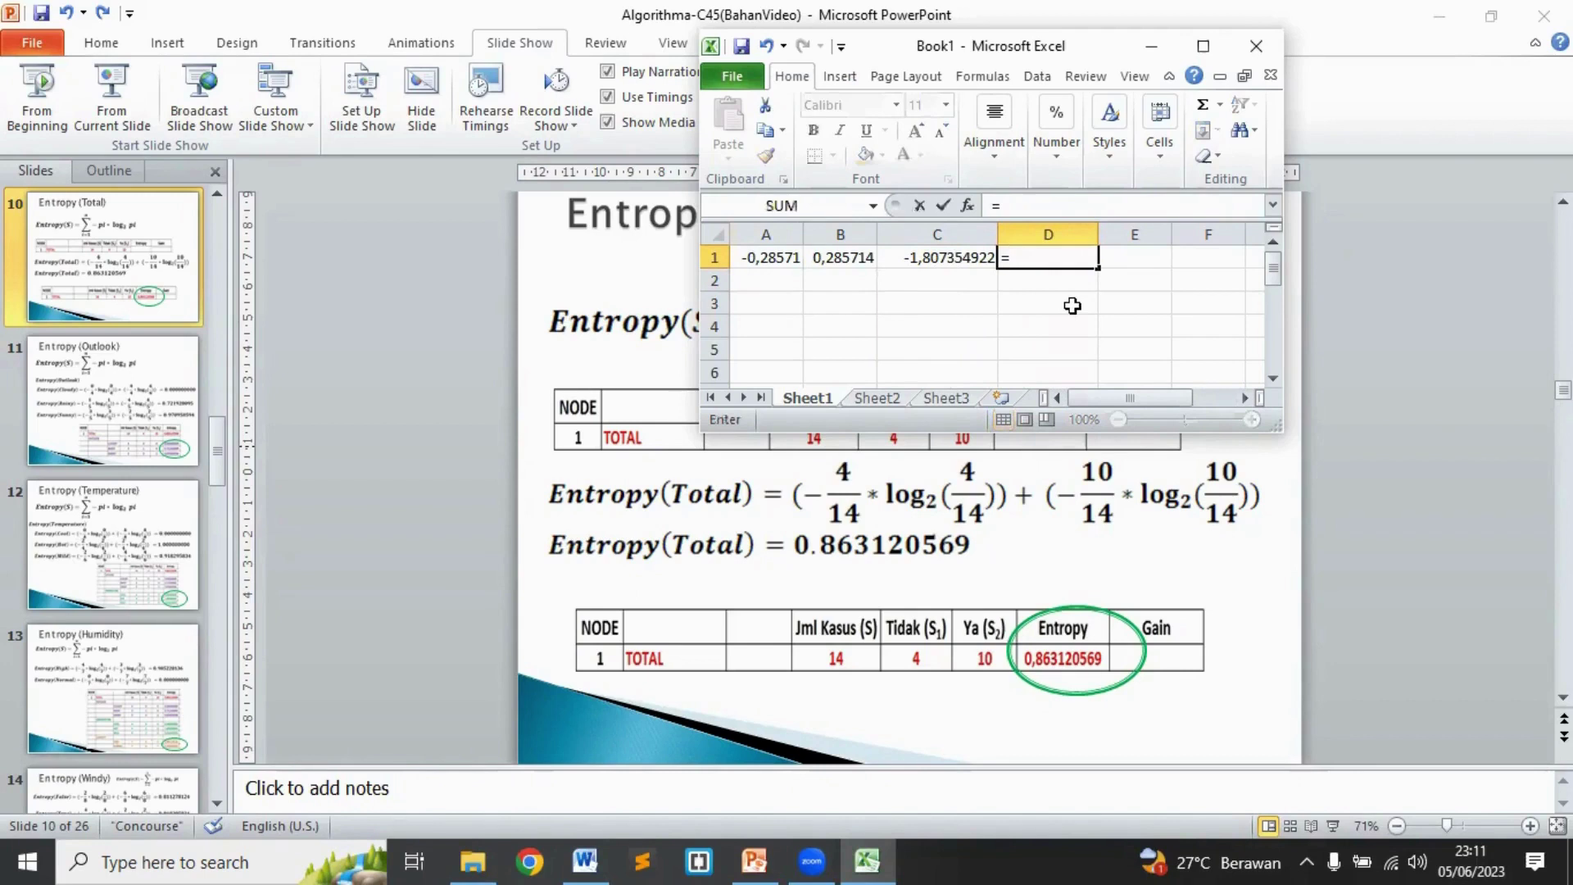
type("a1*c1")
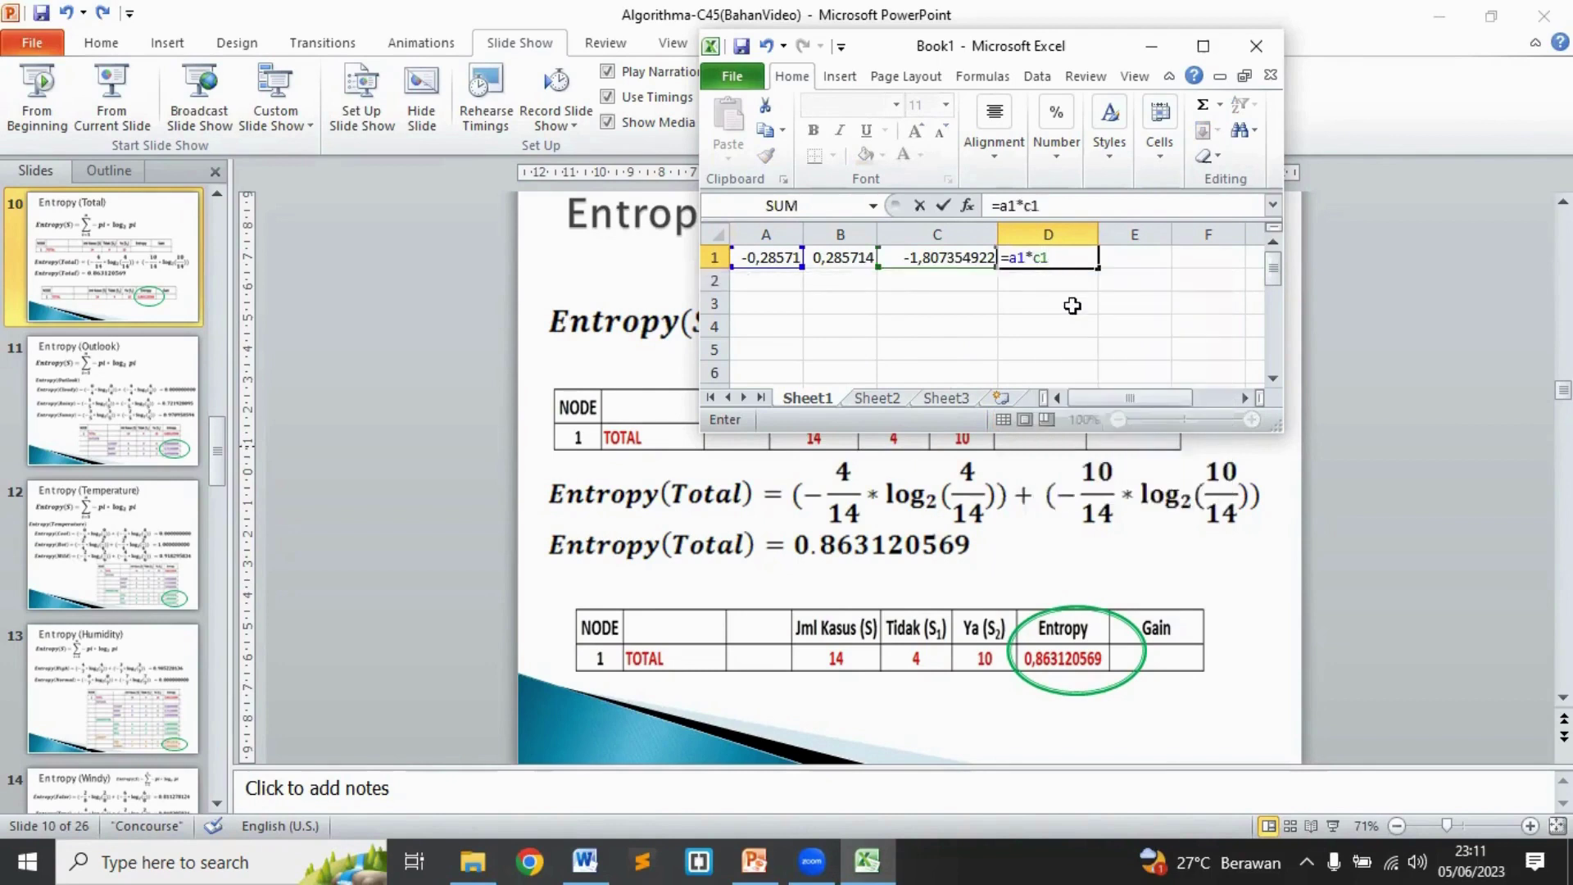
key("Return")
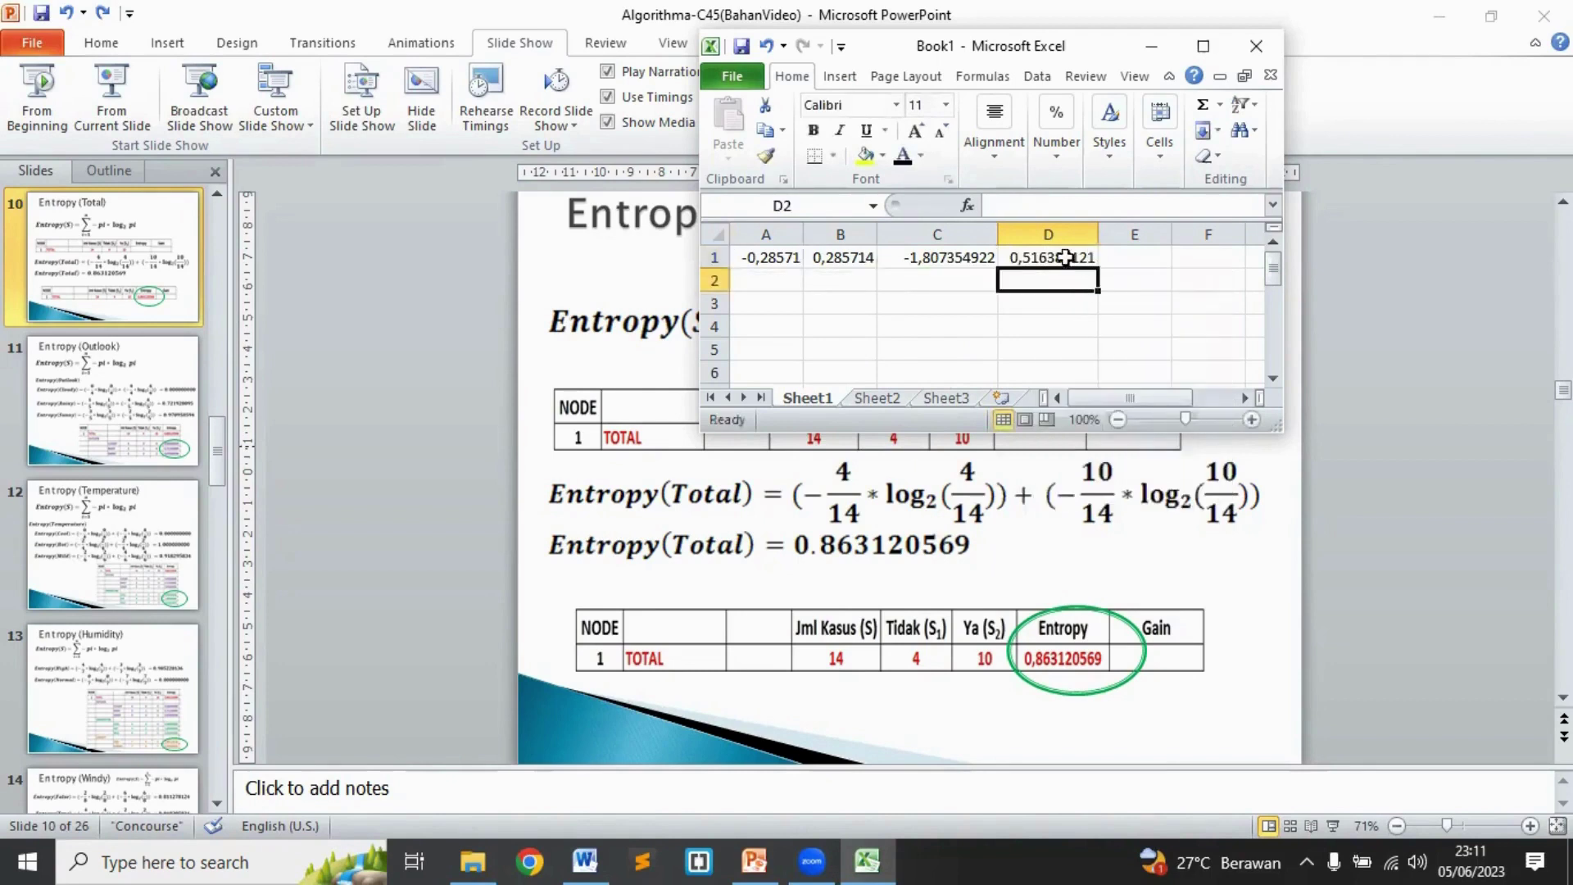
left_click(1066, 257)
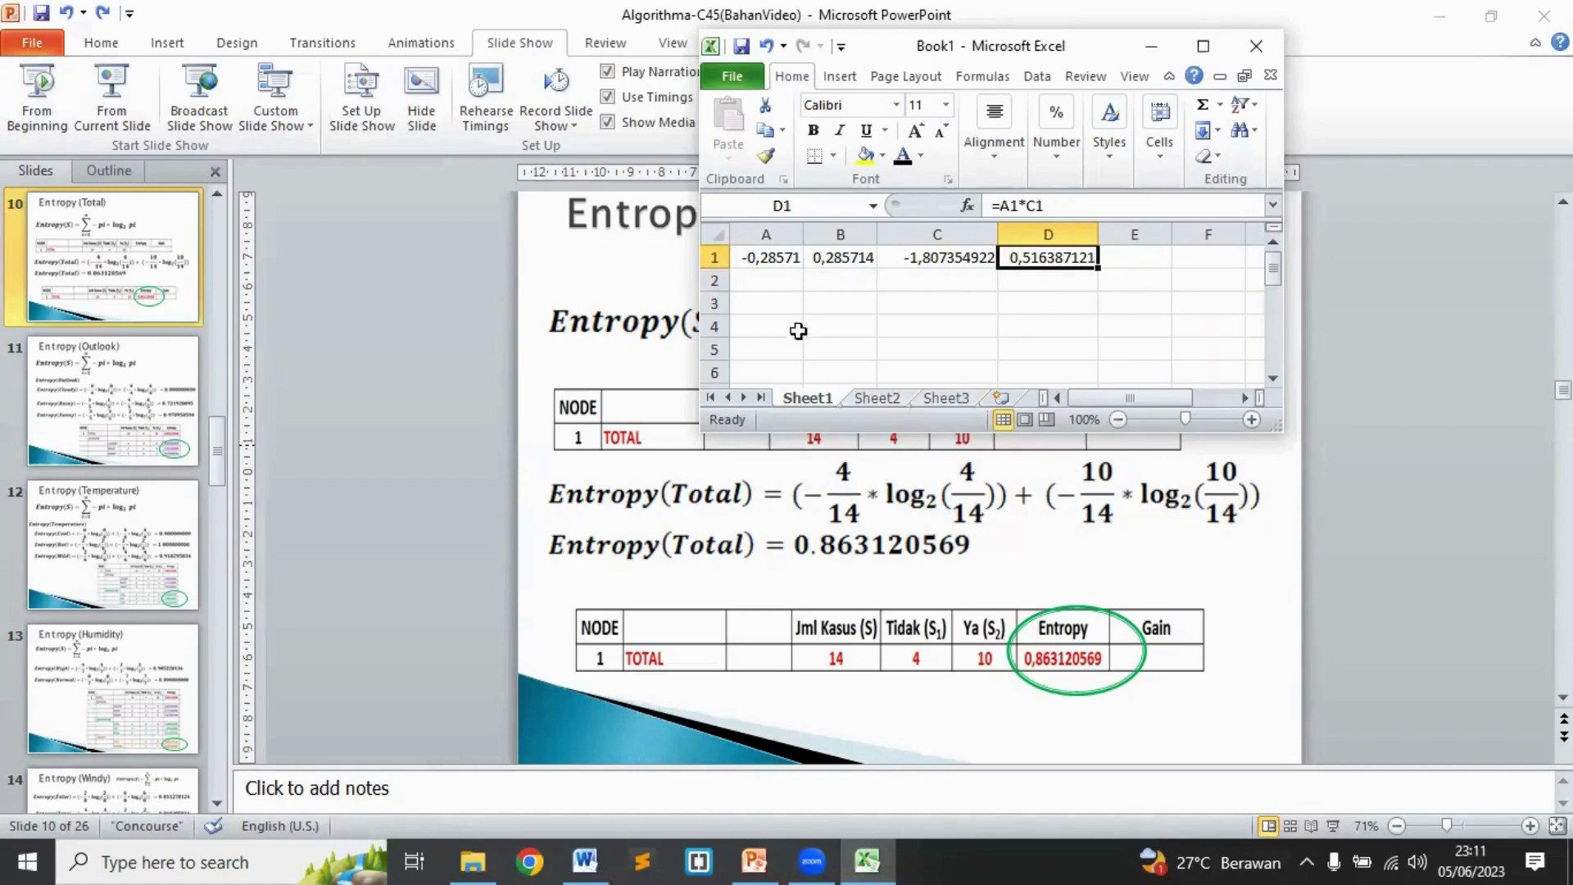
Step: Enter the negative proportion of the second entropy term in cell A2 as =-10/14
left_click(761, 279)
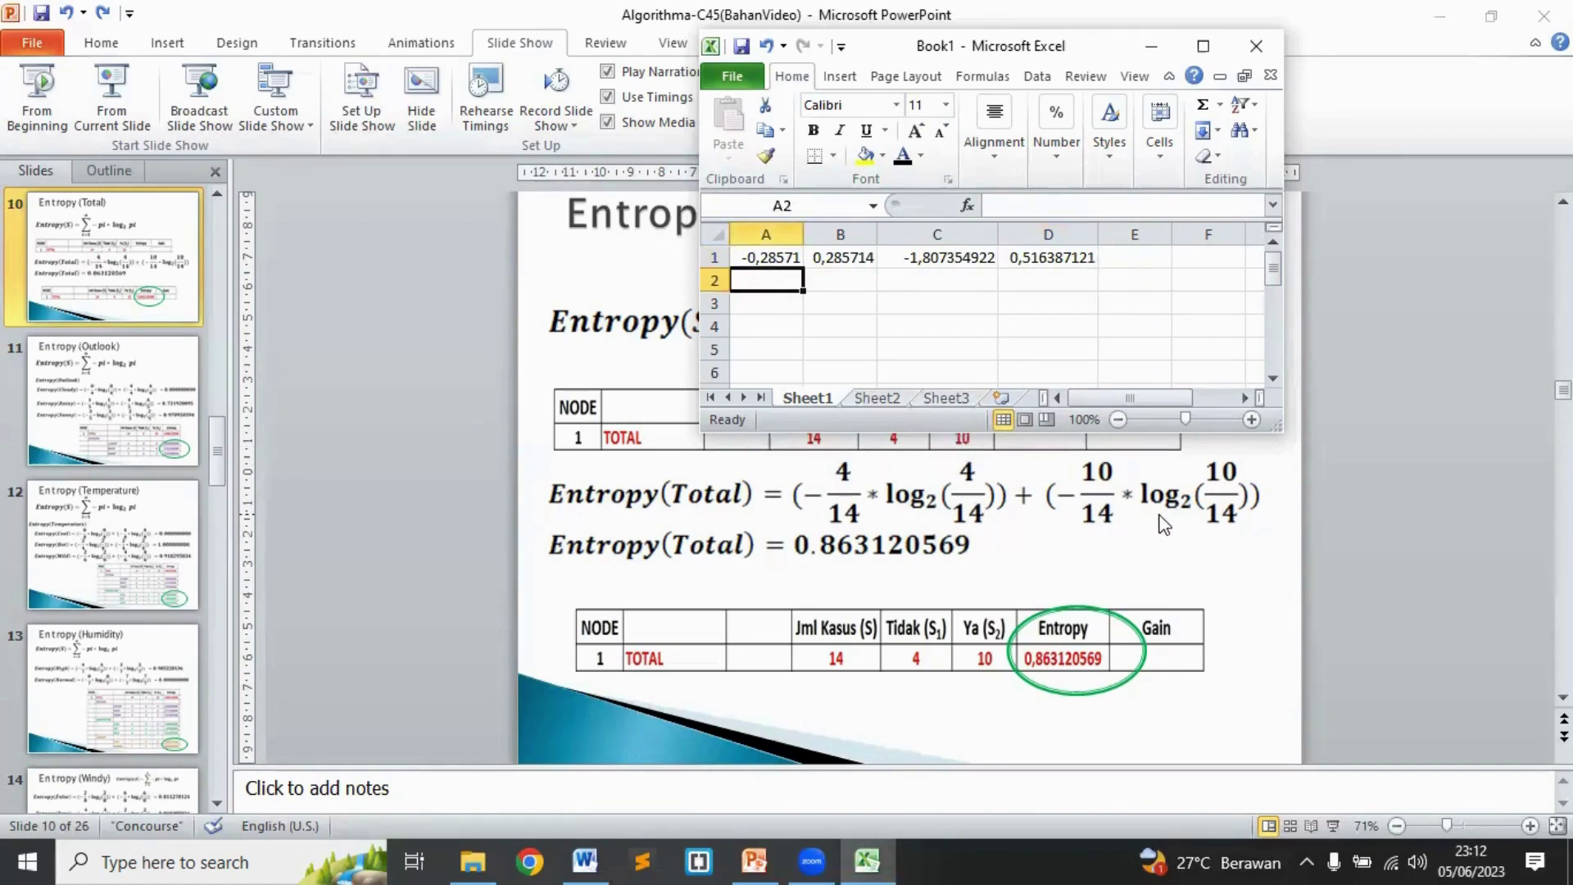
type("-1")
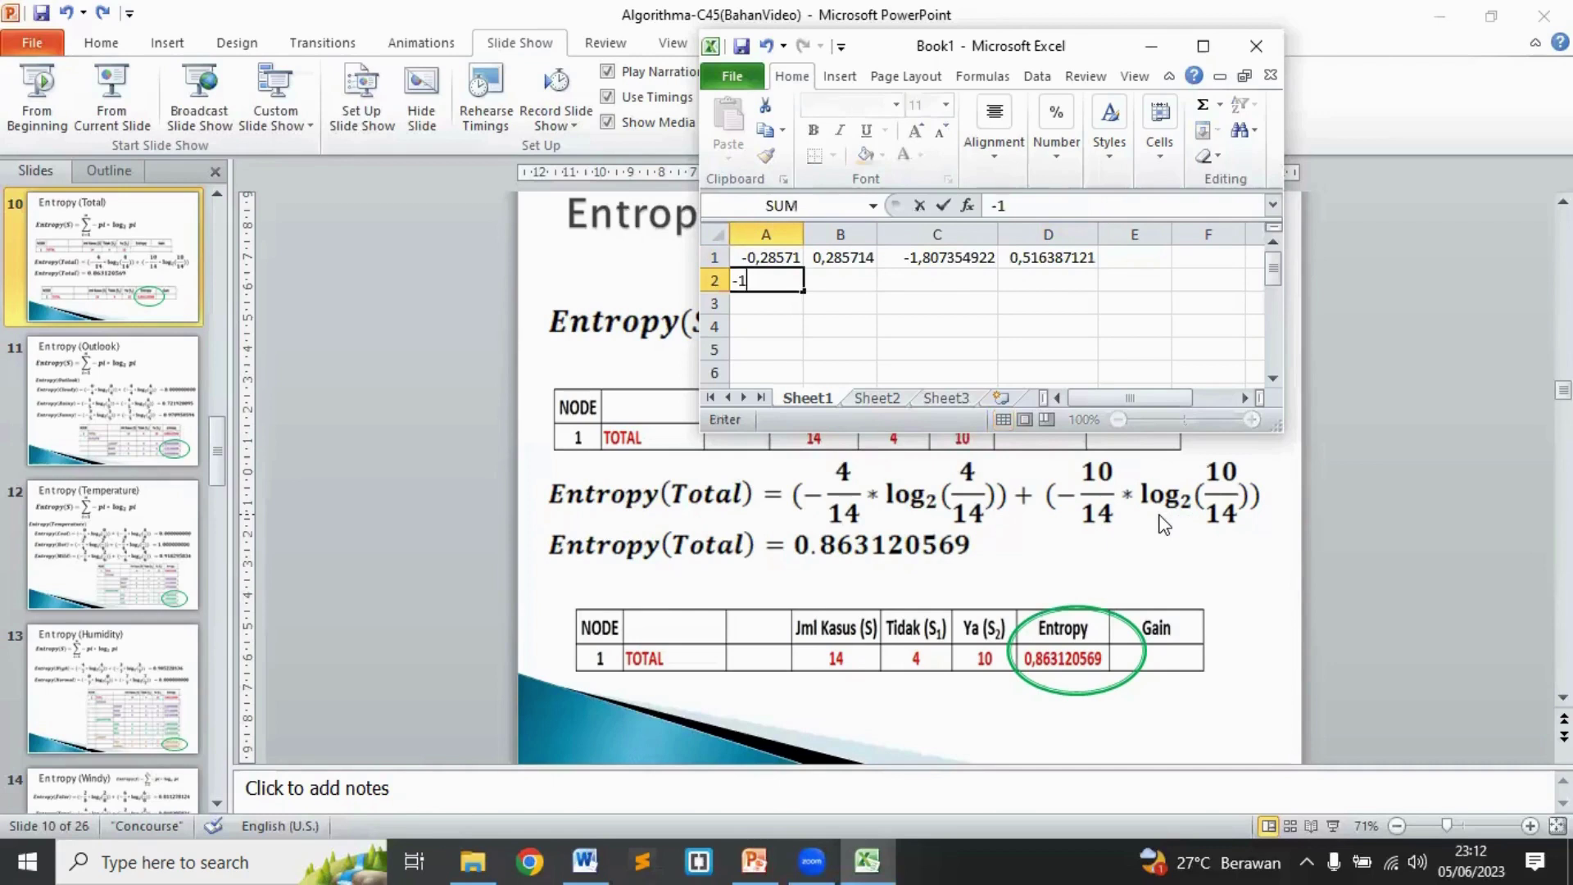
key("BackSpace")
key("BackSpace")
type("=")
type("-1")
type("0")
key("Return")
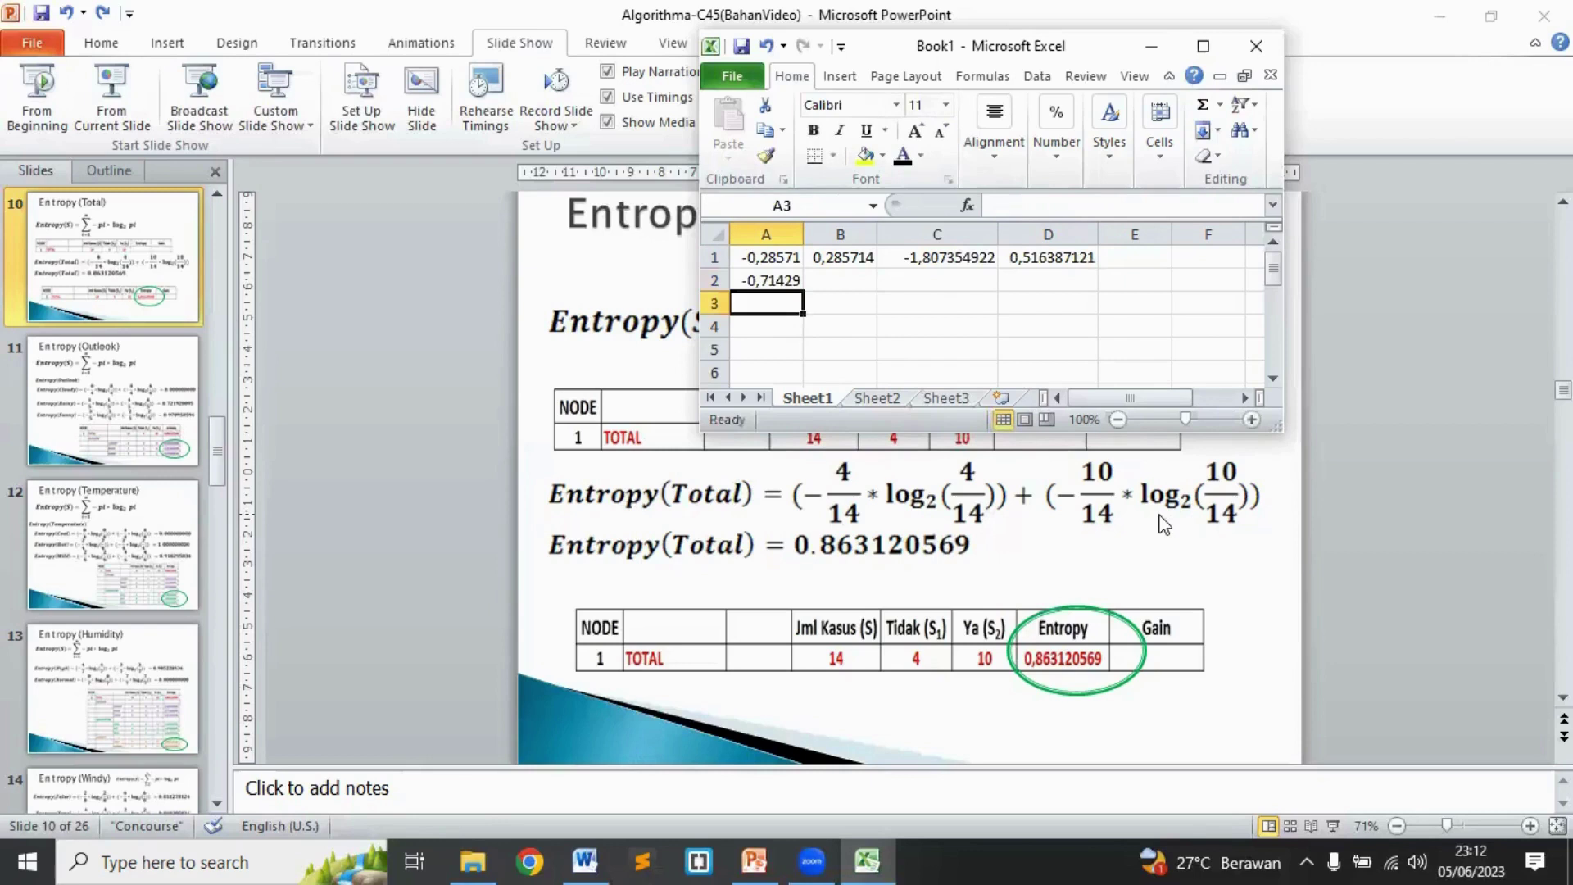
Step: Enter the positive proportion of the second entropy term in cell B2 as =10/14
key("Right")
key("Up")
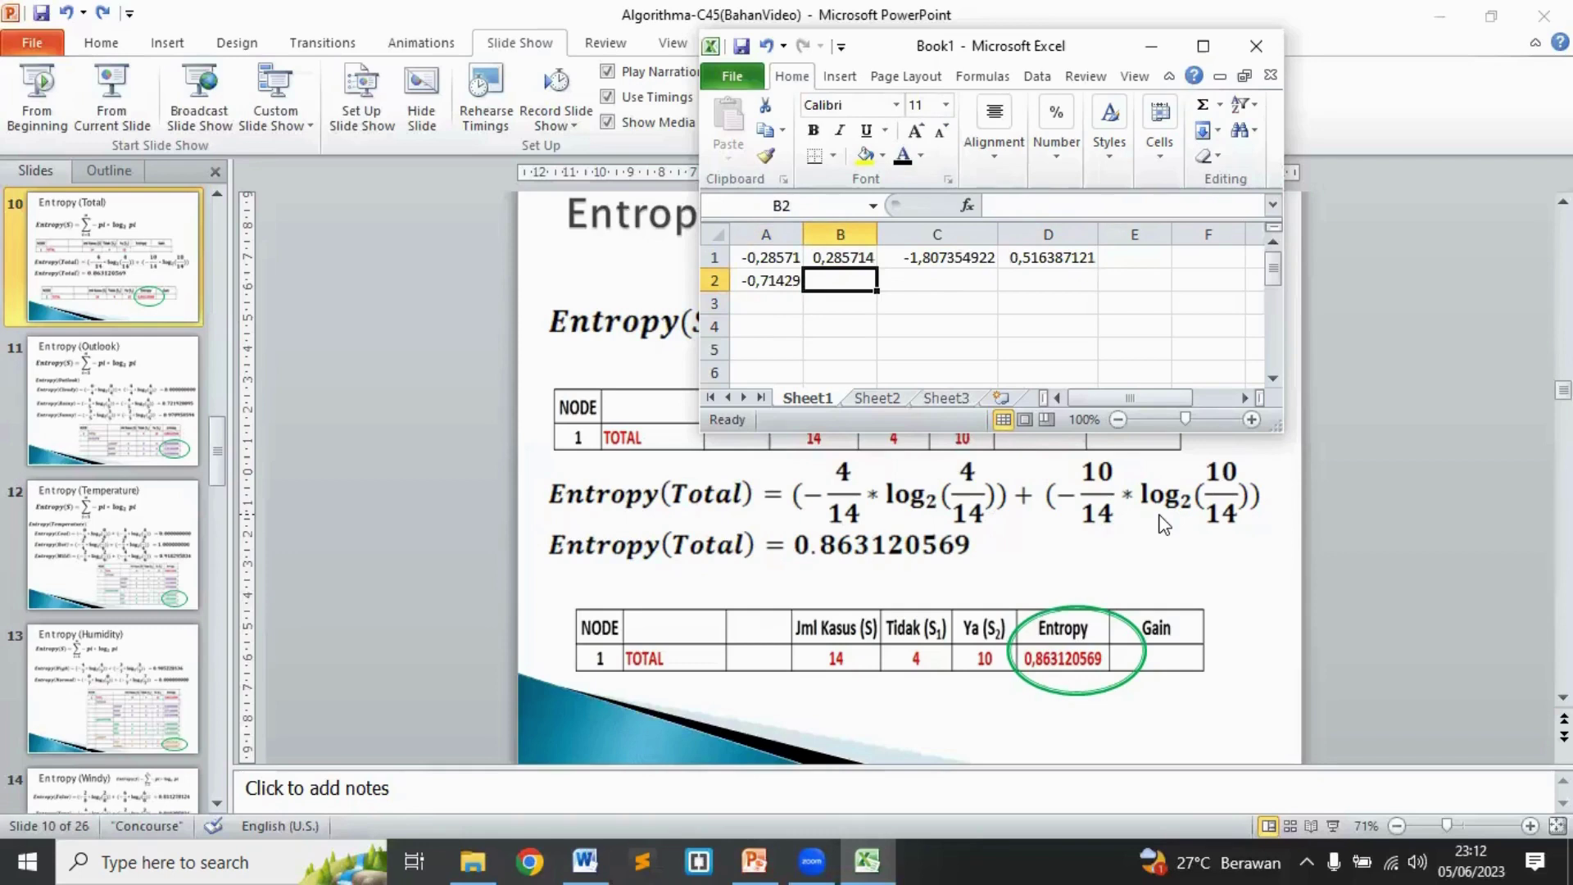
type("=10/")
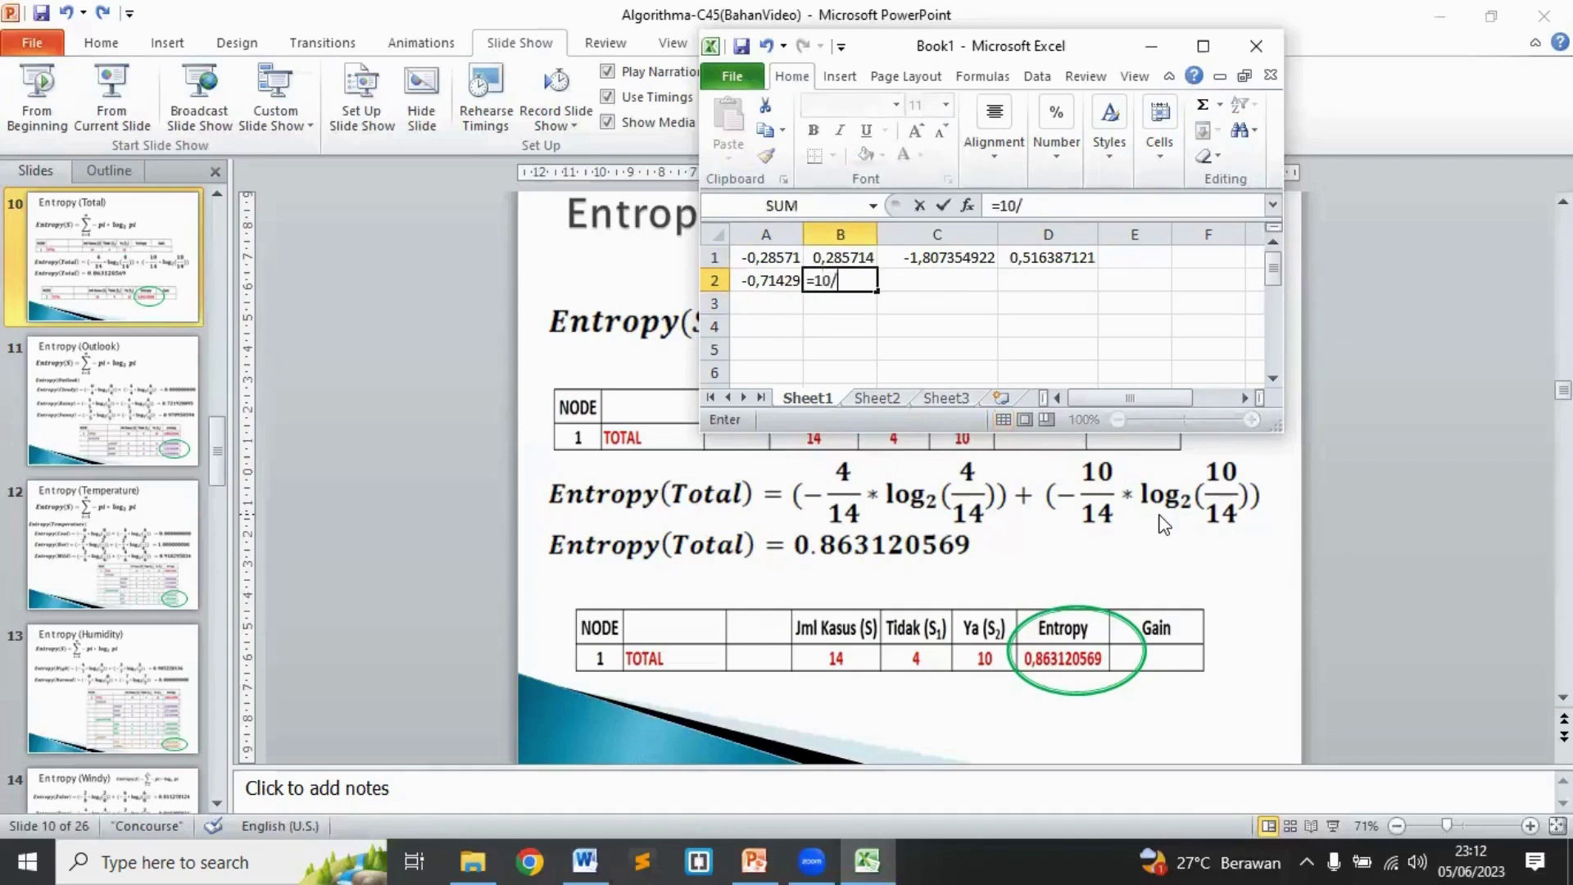
type("14")
key("Return")
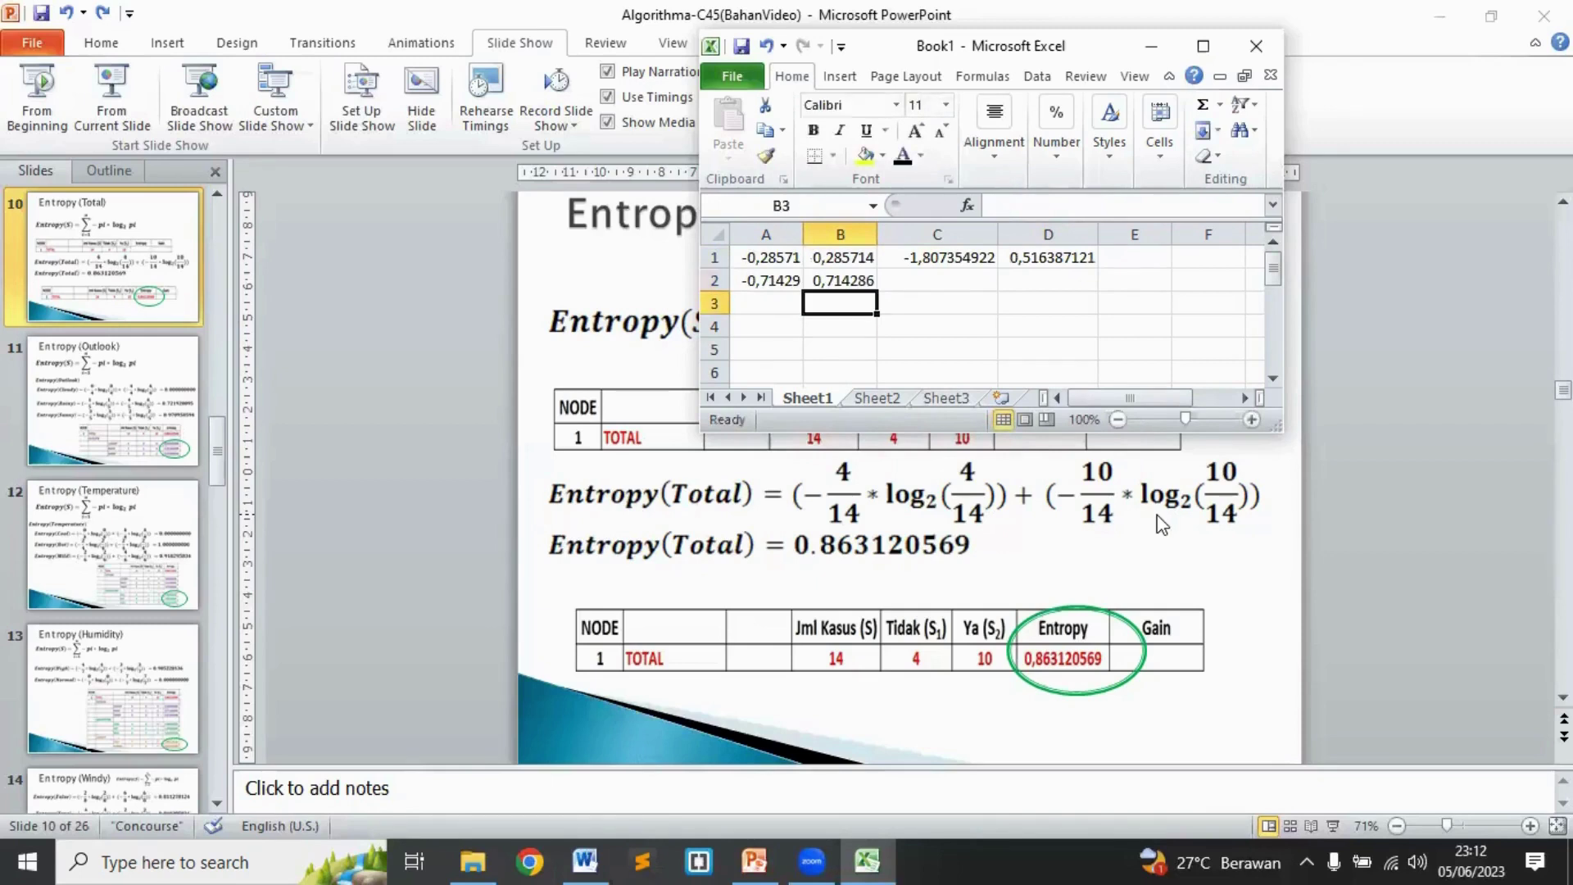
Step: Calculate the base-2 logarithm of B2 in cell C2 with =LOG(B2;2)
left_click(936, 279)
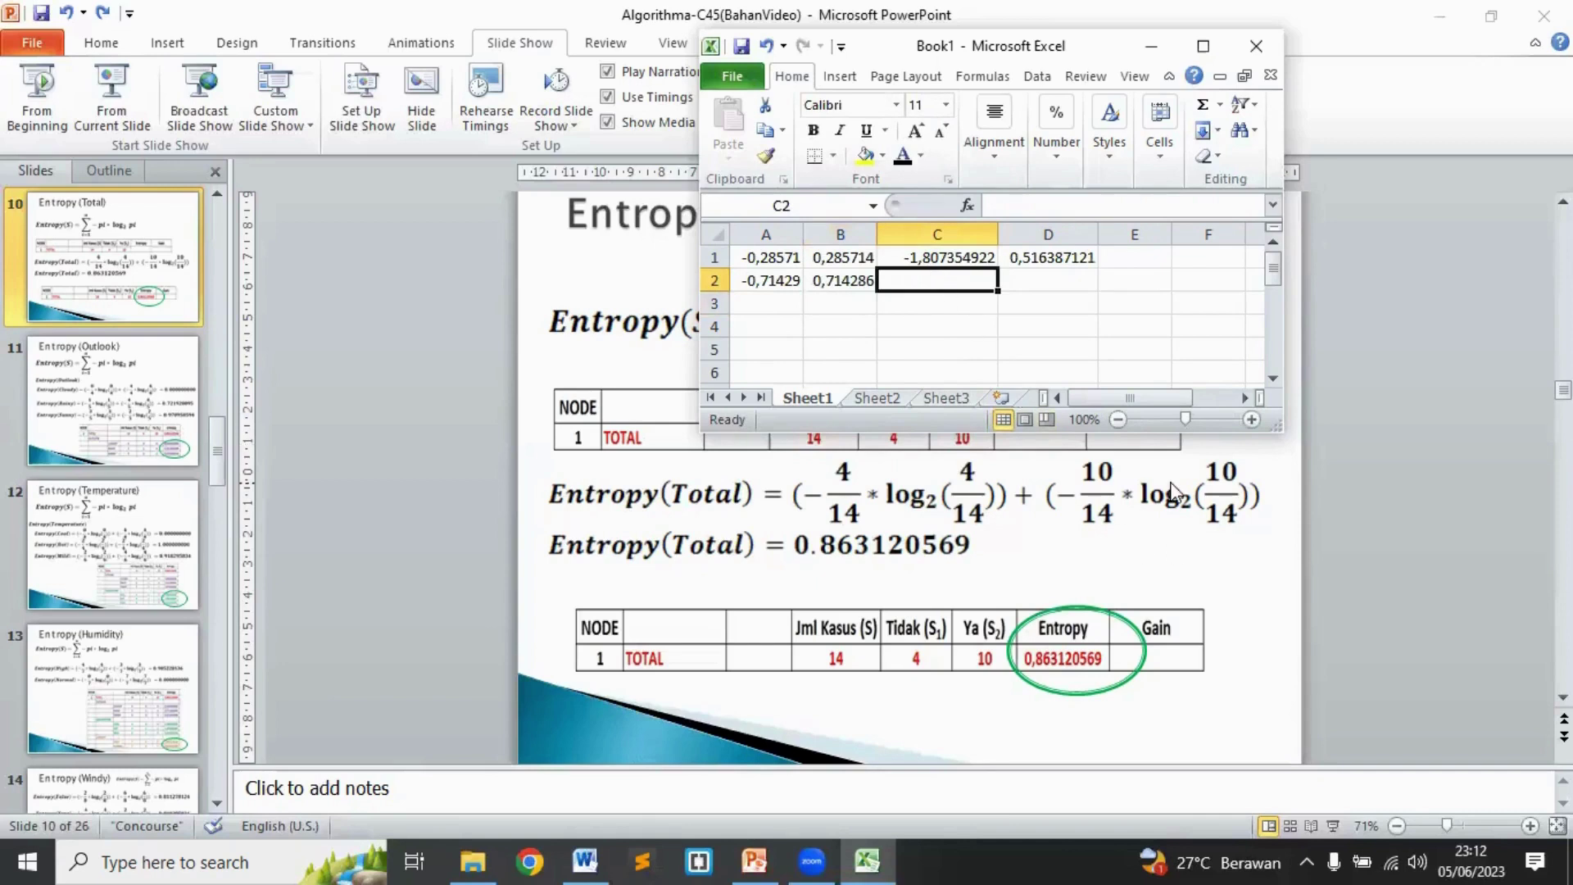
type("=")
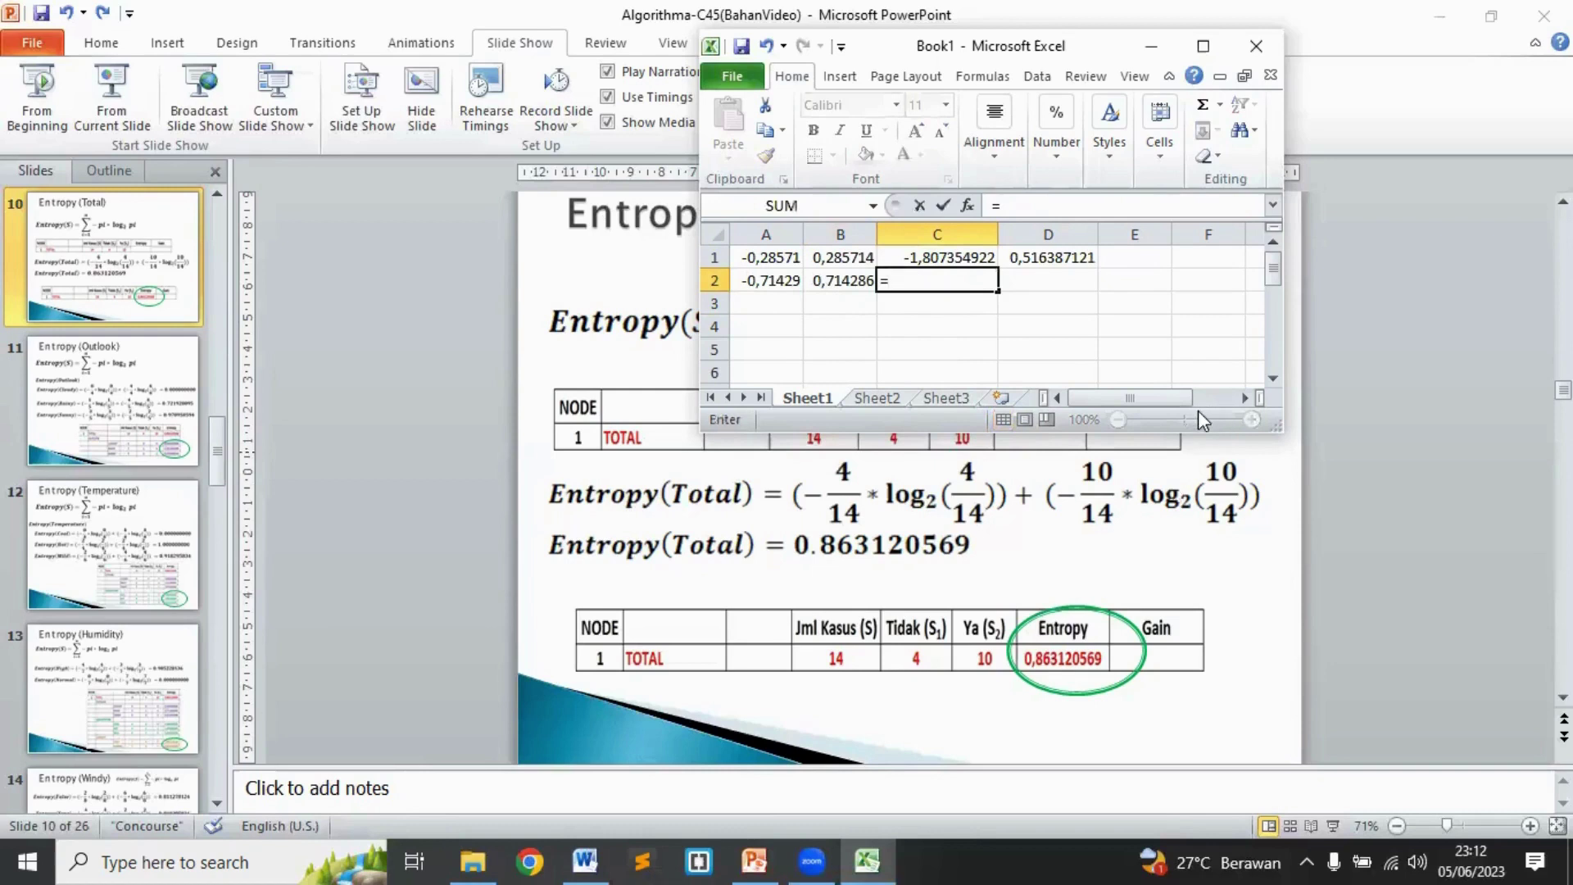
type("log")
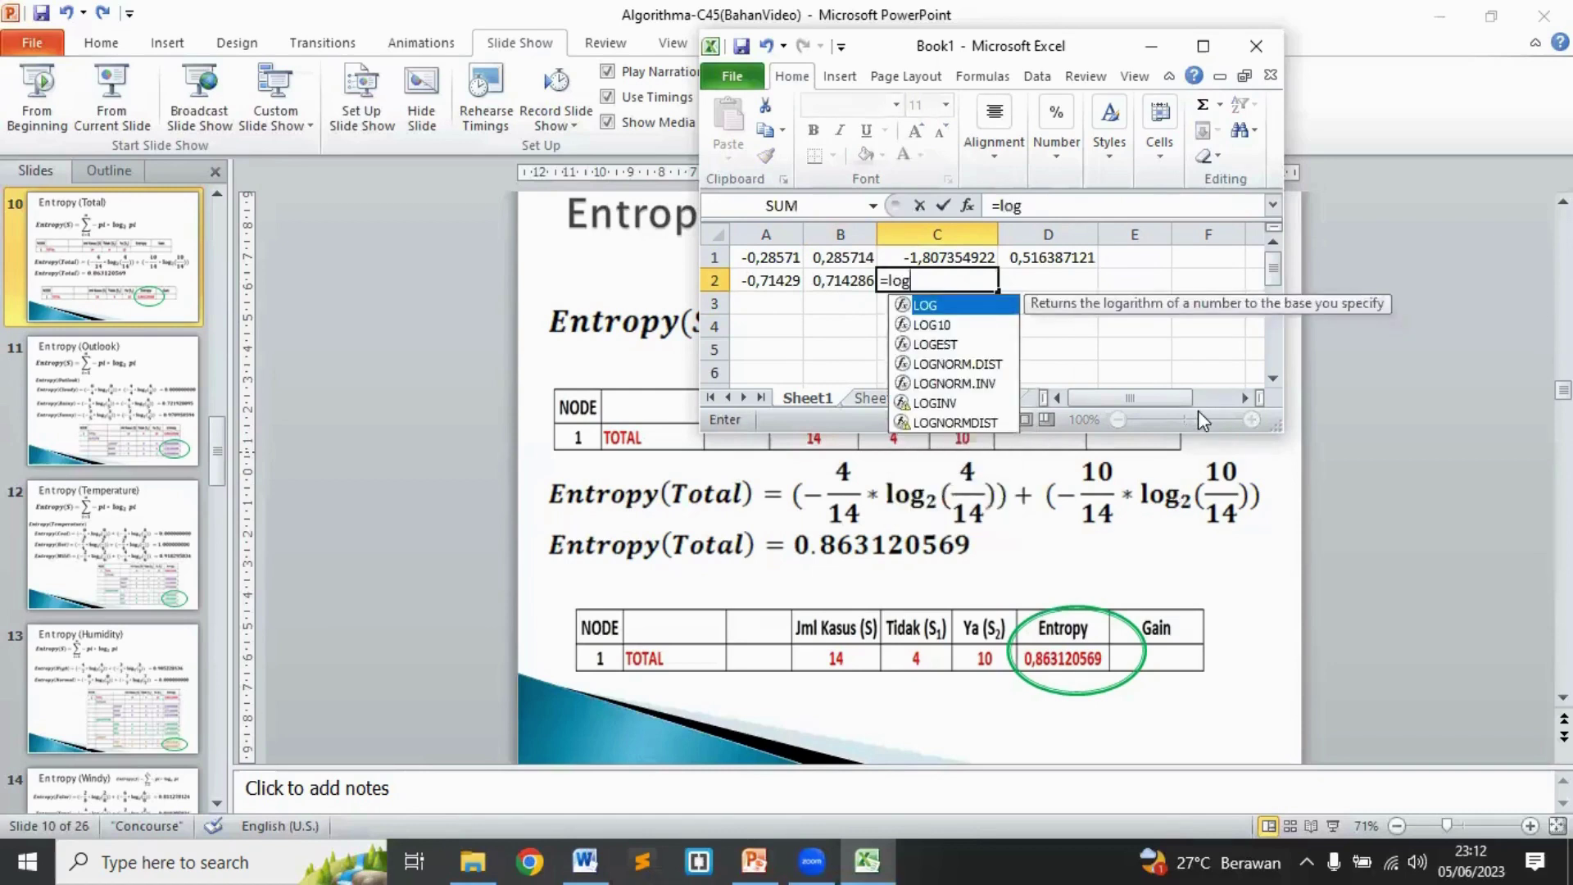
type("(")
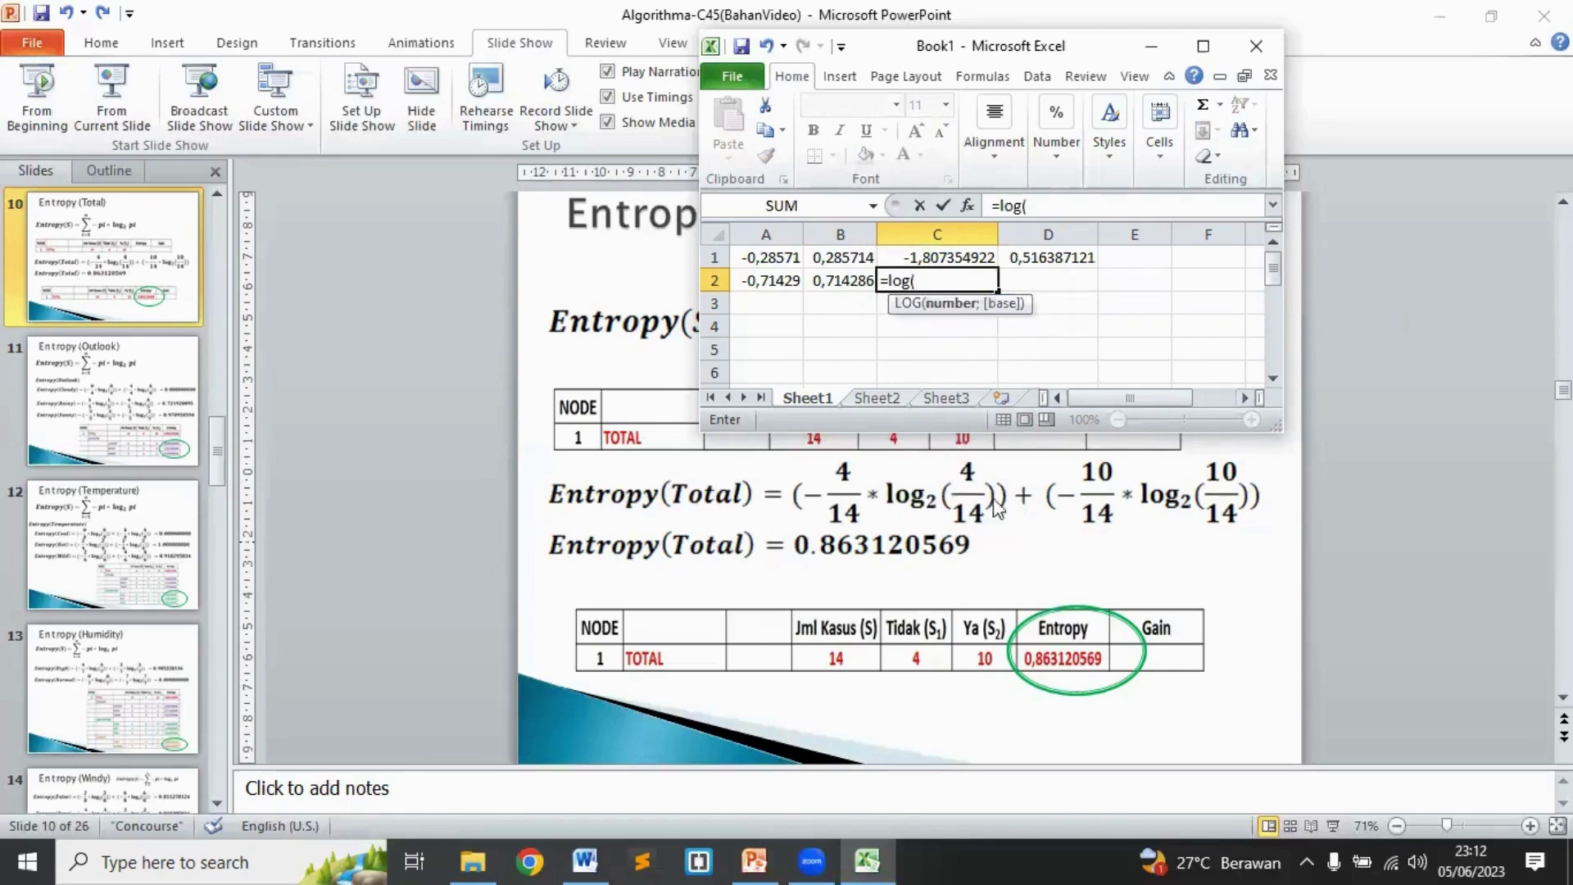
left_click(844, 281)
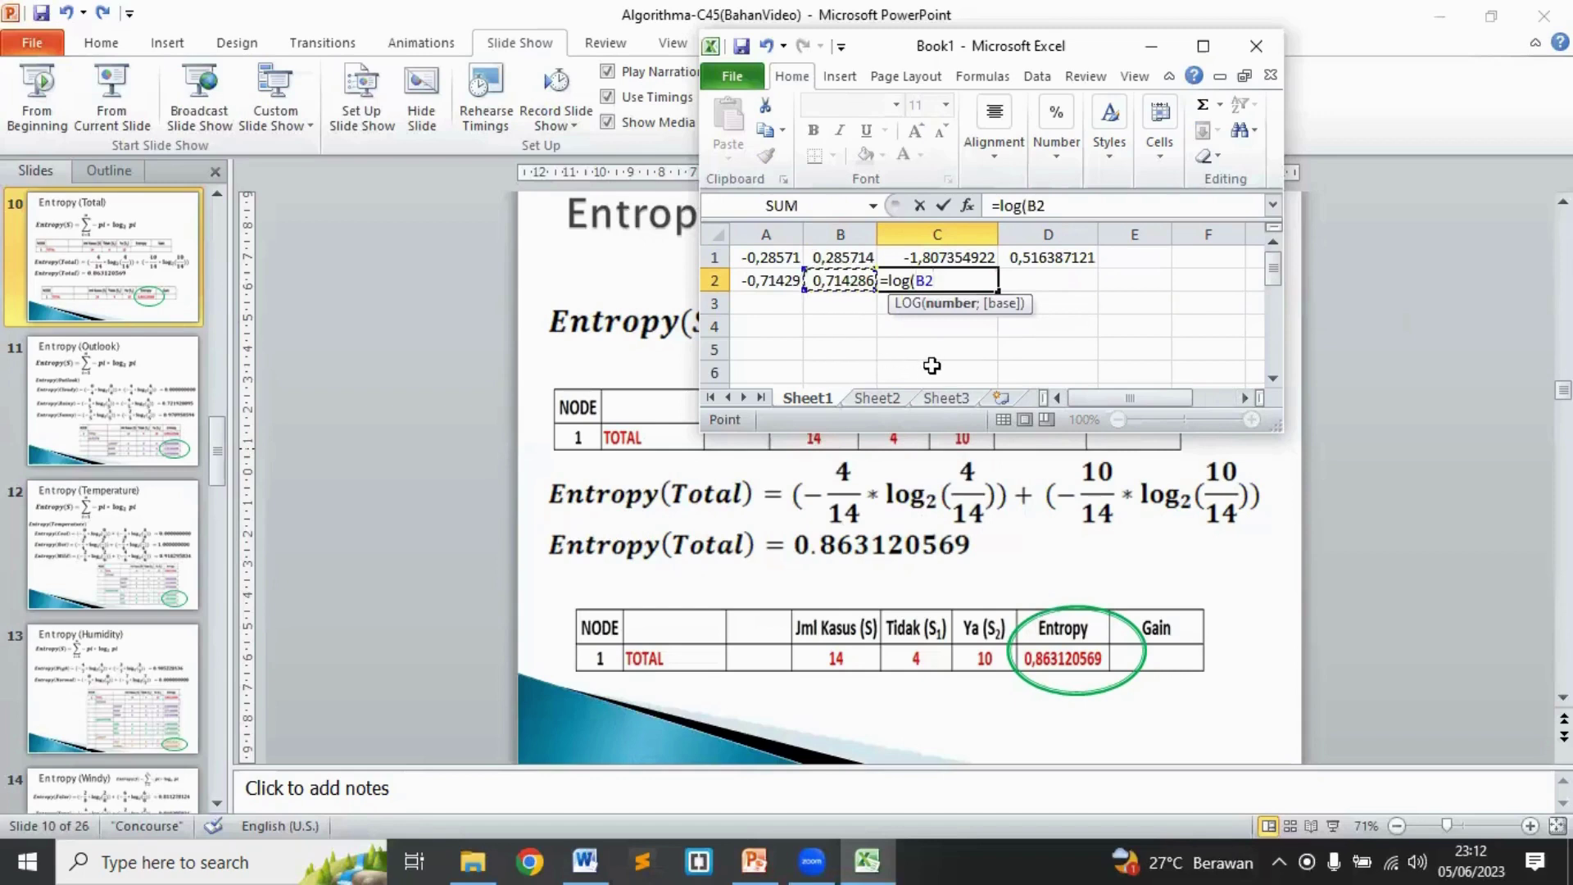
type(";2")
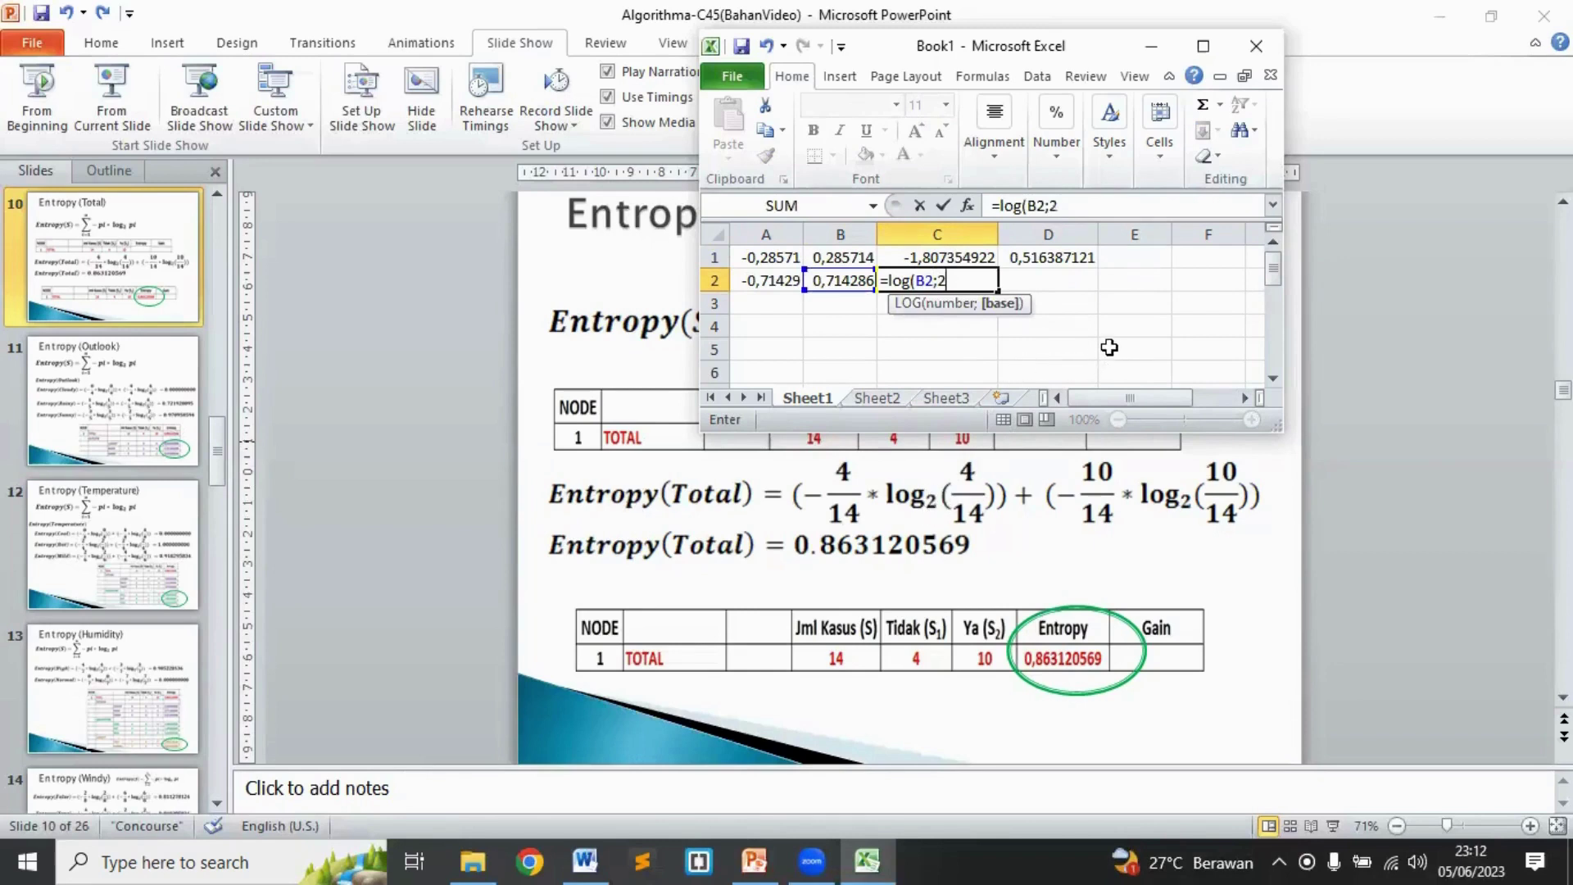
key("Return")
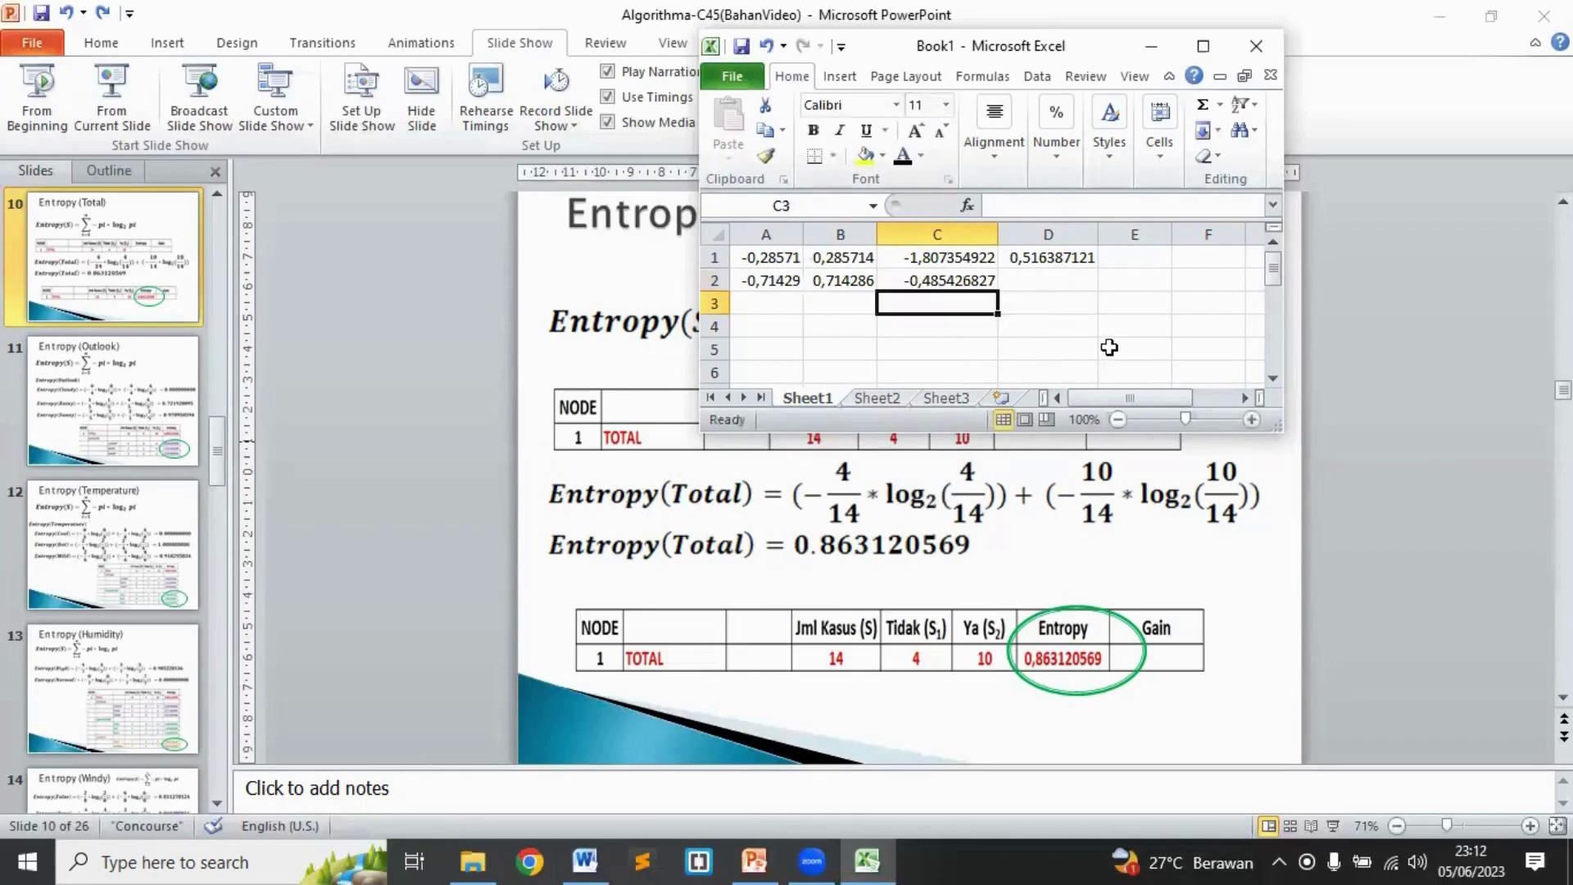
Step: Multiply A2 by C2 in cell D2 with the formula =A2*C2
left_click(1033, 280)
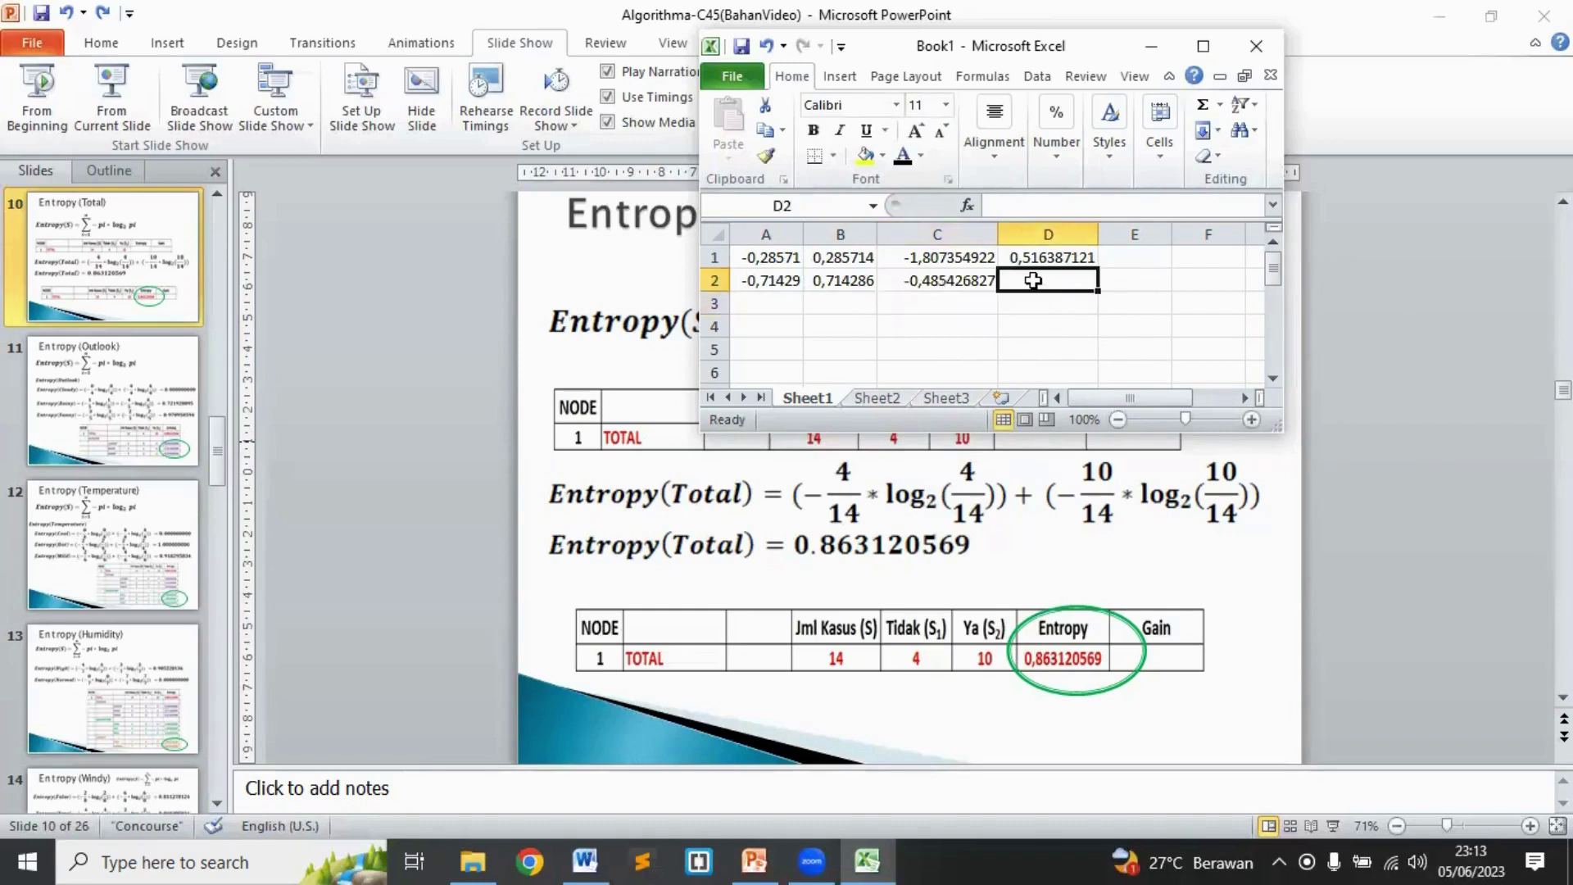
type("=")
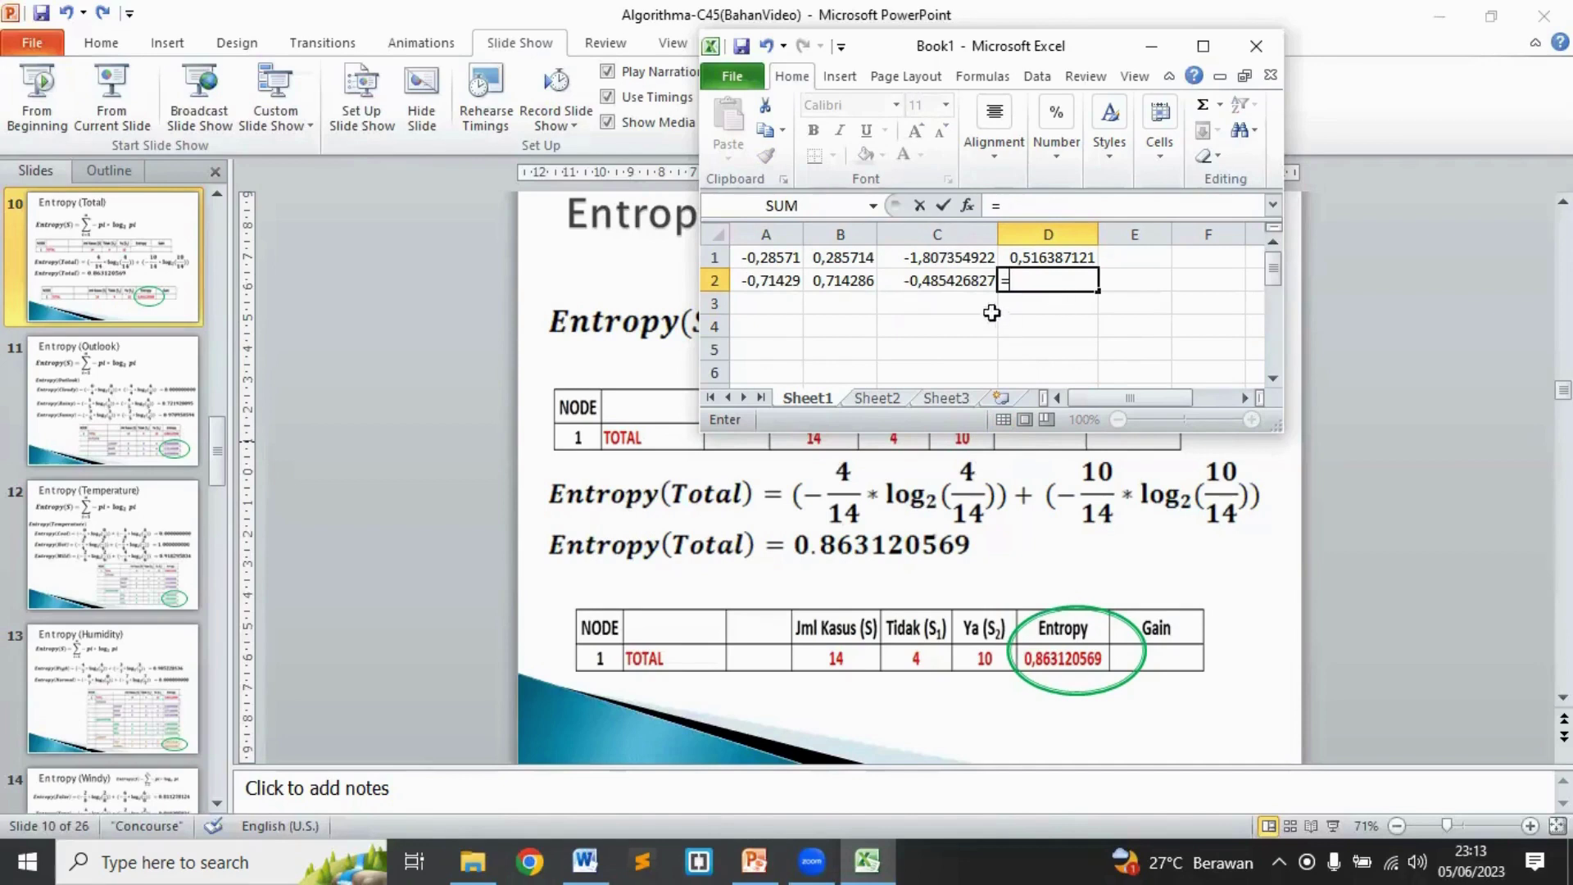
left_click(788, 280)
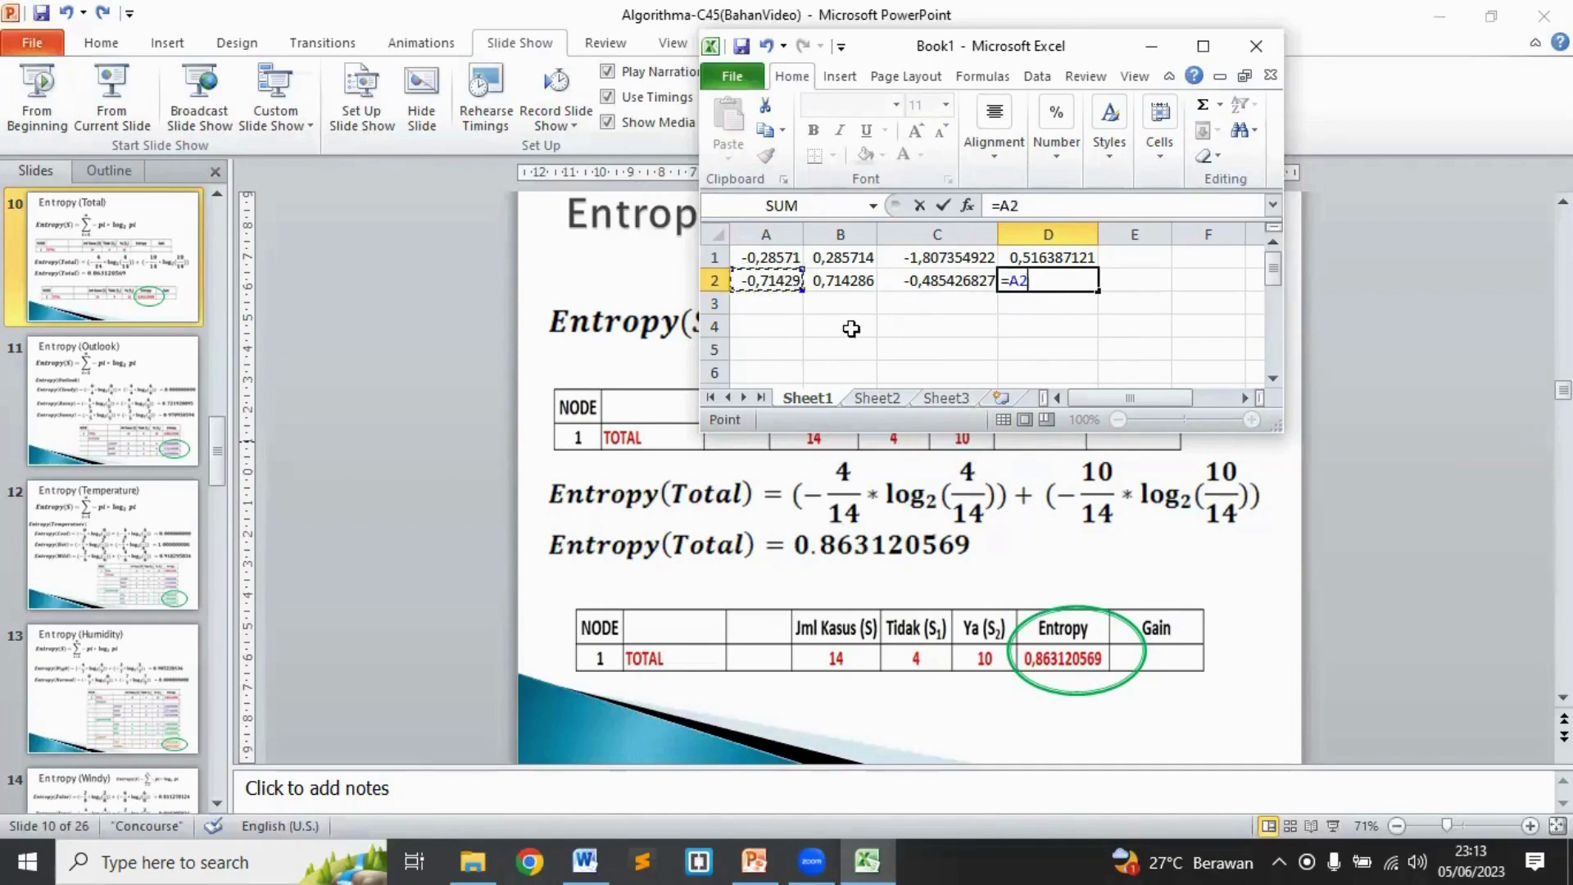
type("*c2")
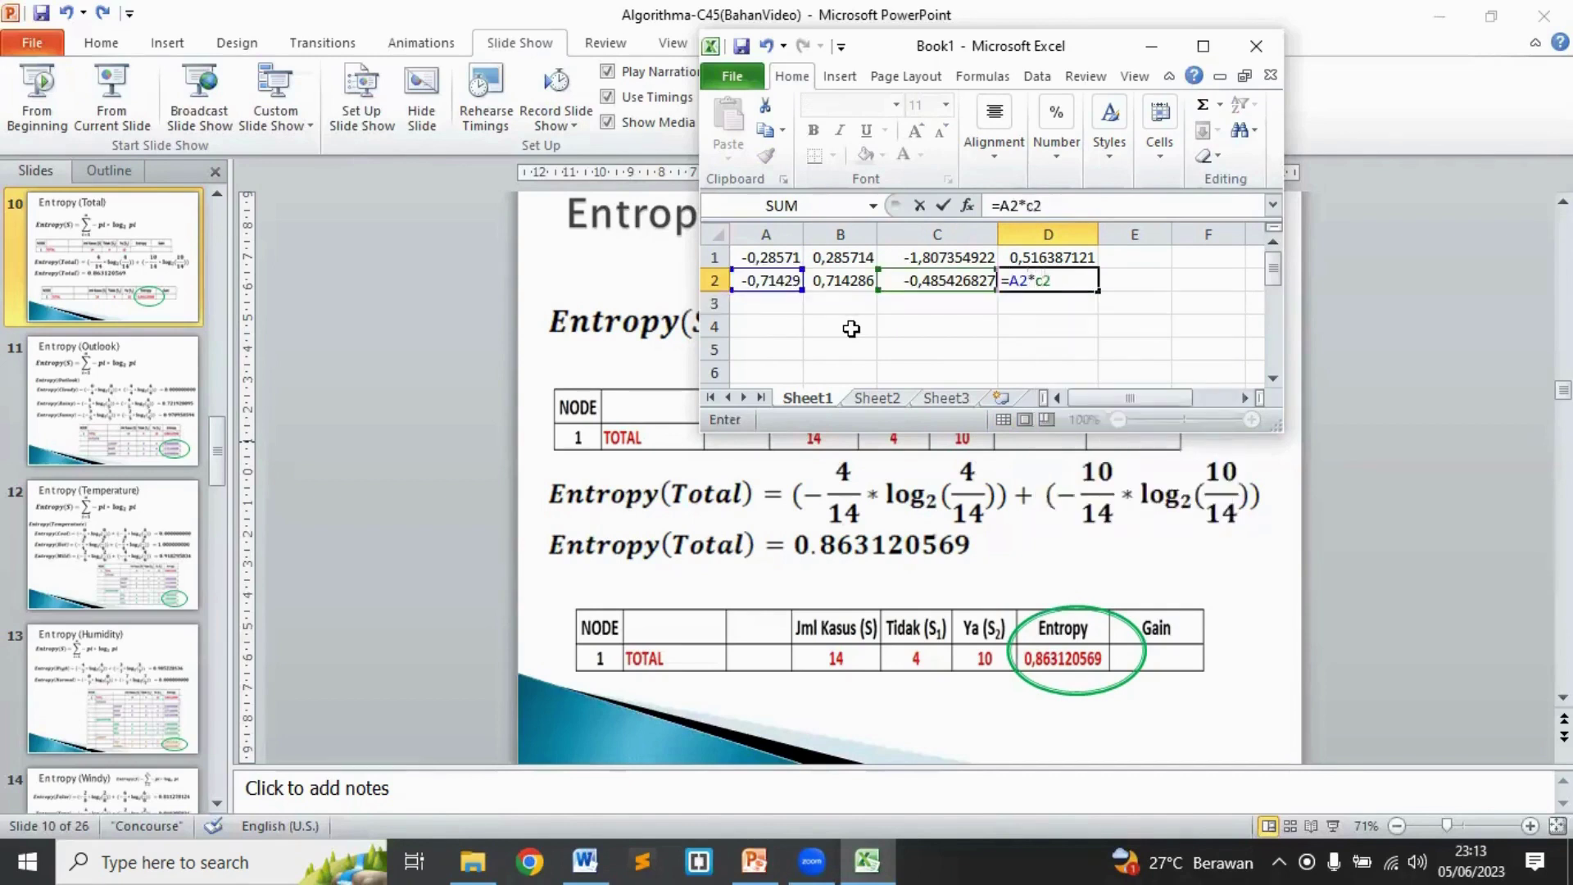
key("Return")
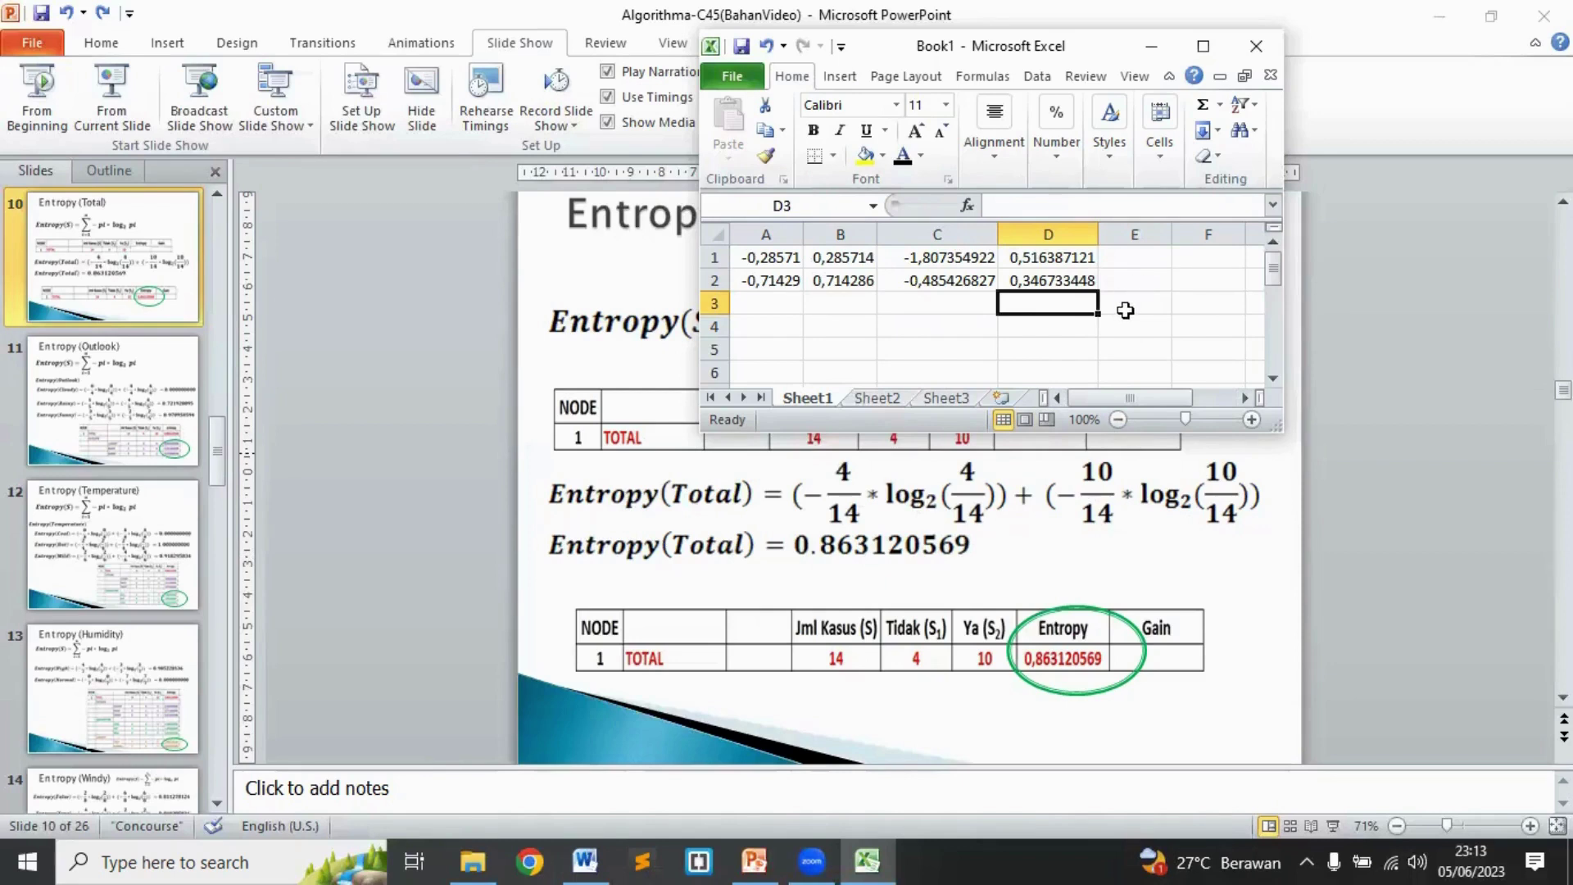
Step: Add the two entropy terms in cell D4 with the formula =D1+D2, and select the resulting cell
left_click(1037, 329)
type("=")
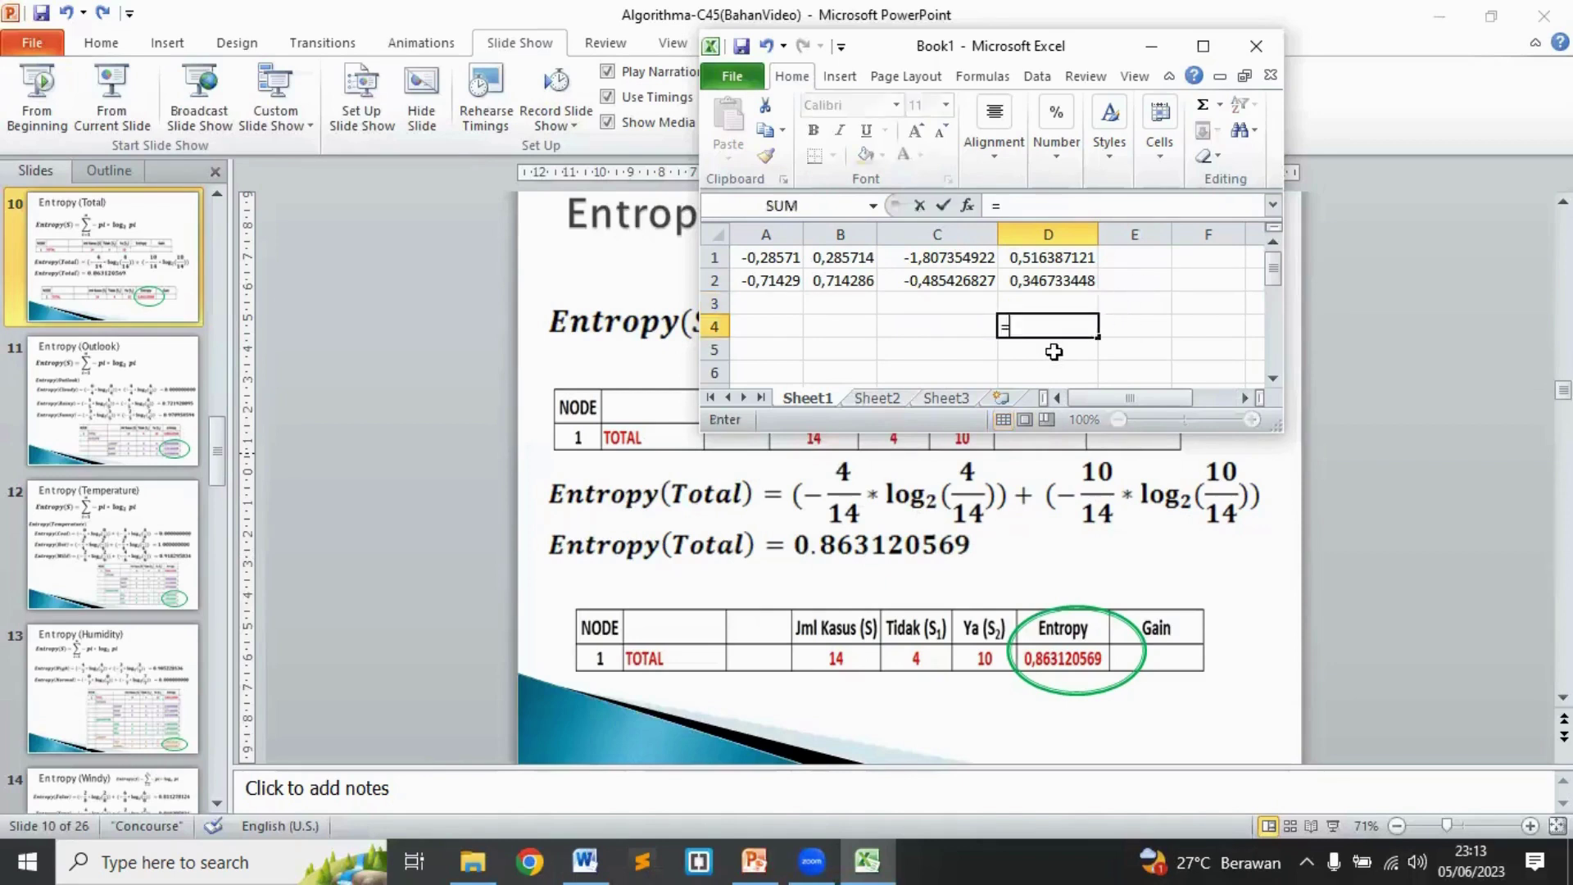
left_click(1045, 259)
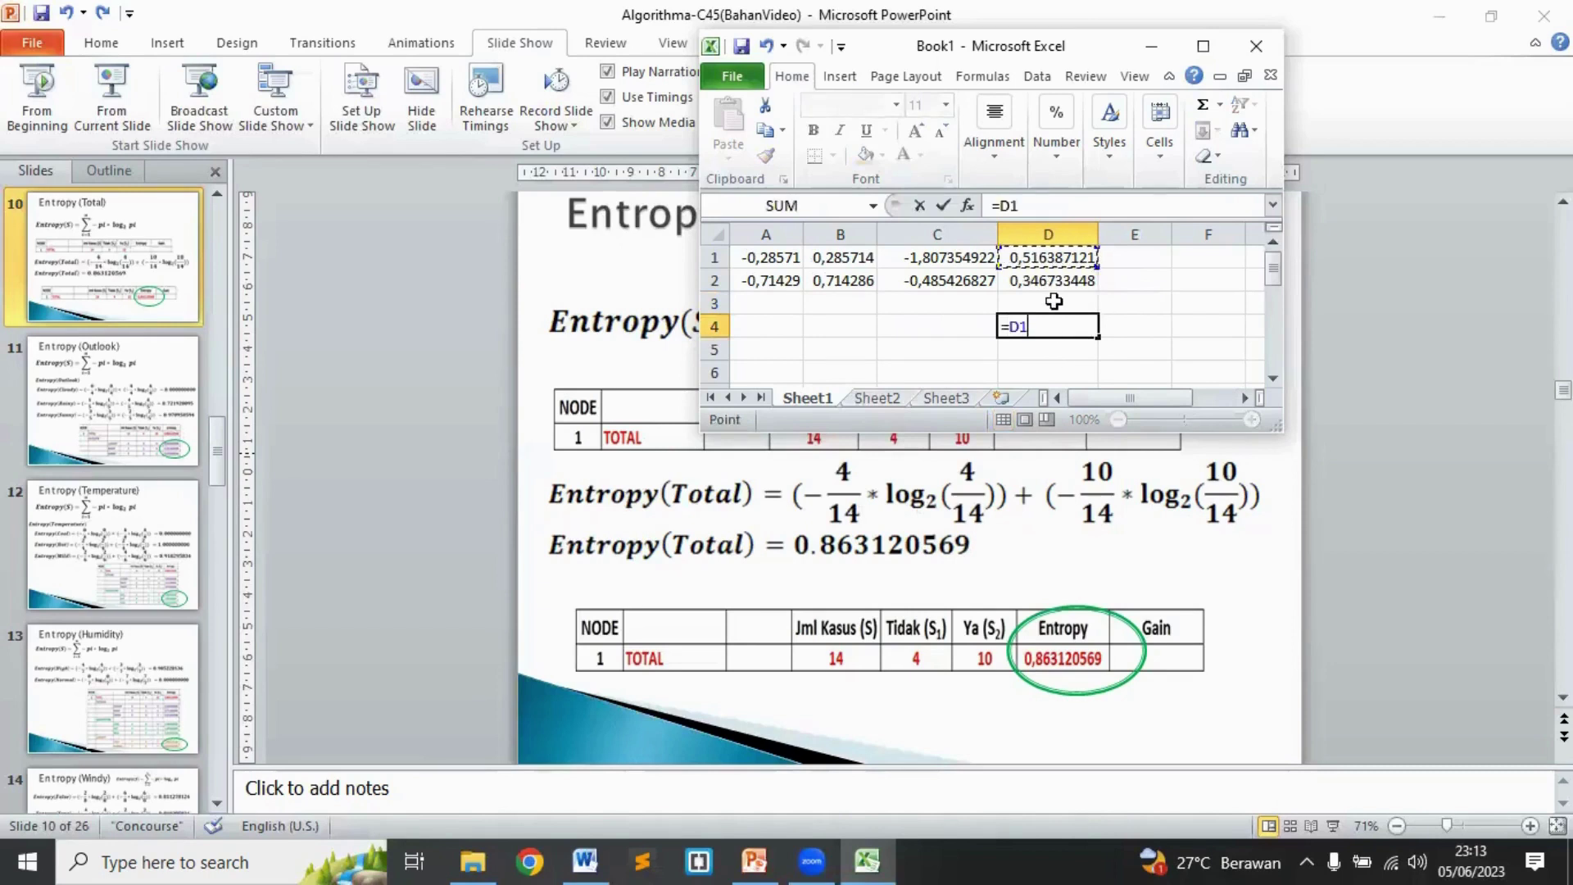
type("+")
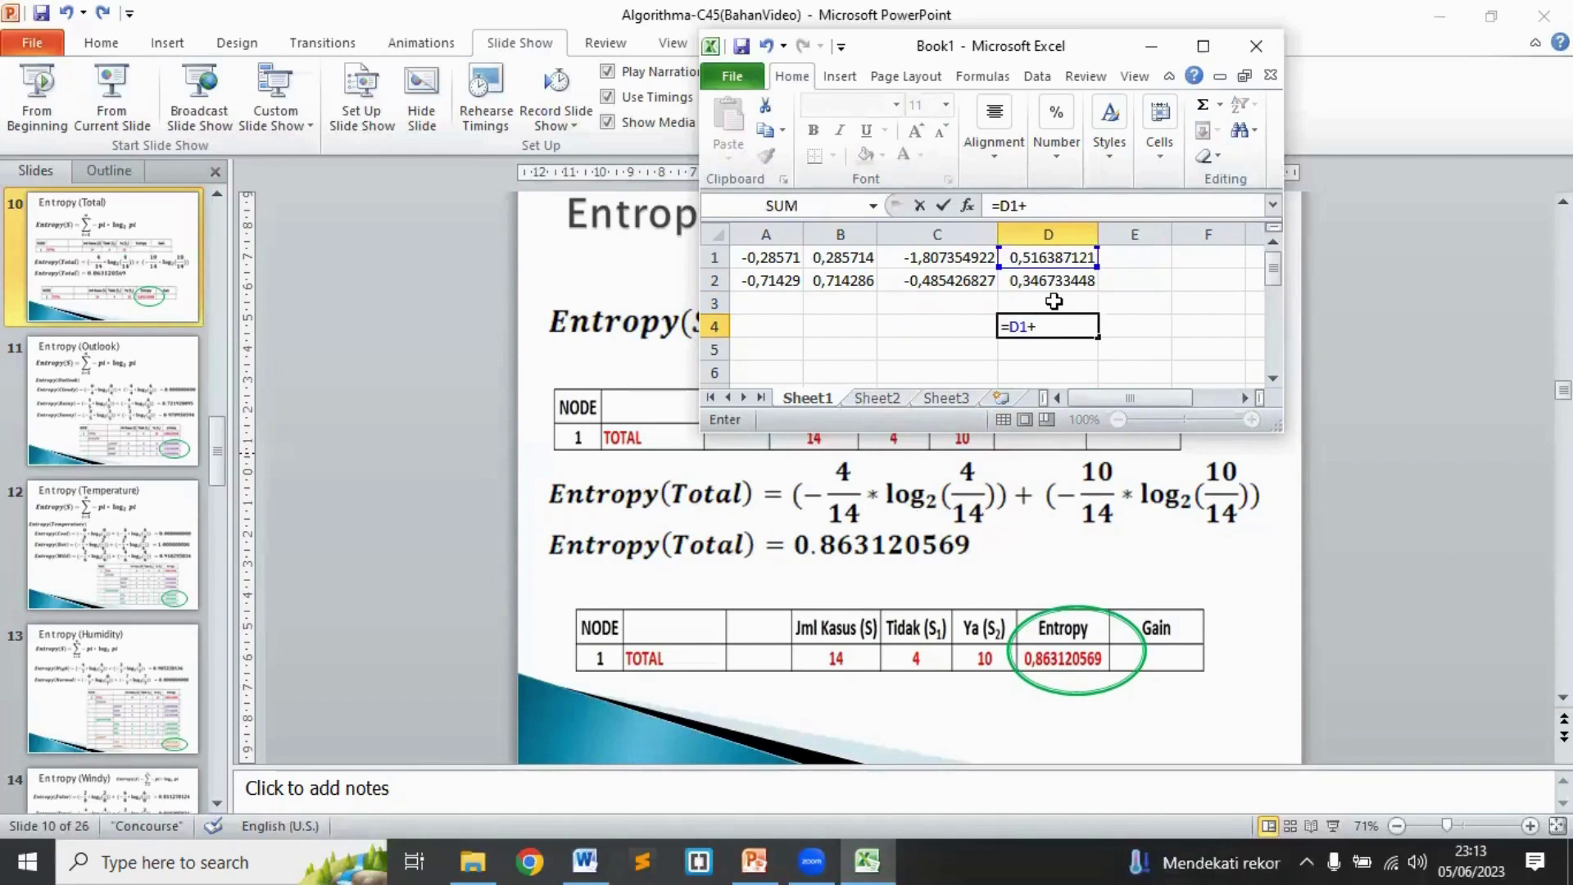
left_click(1055, 281)
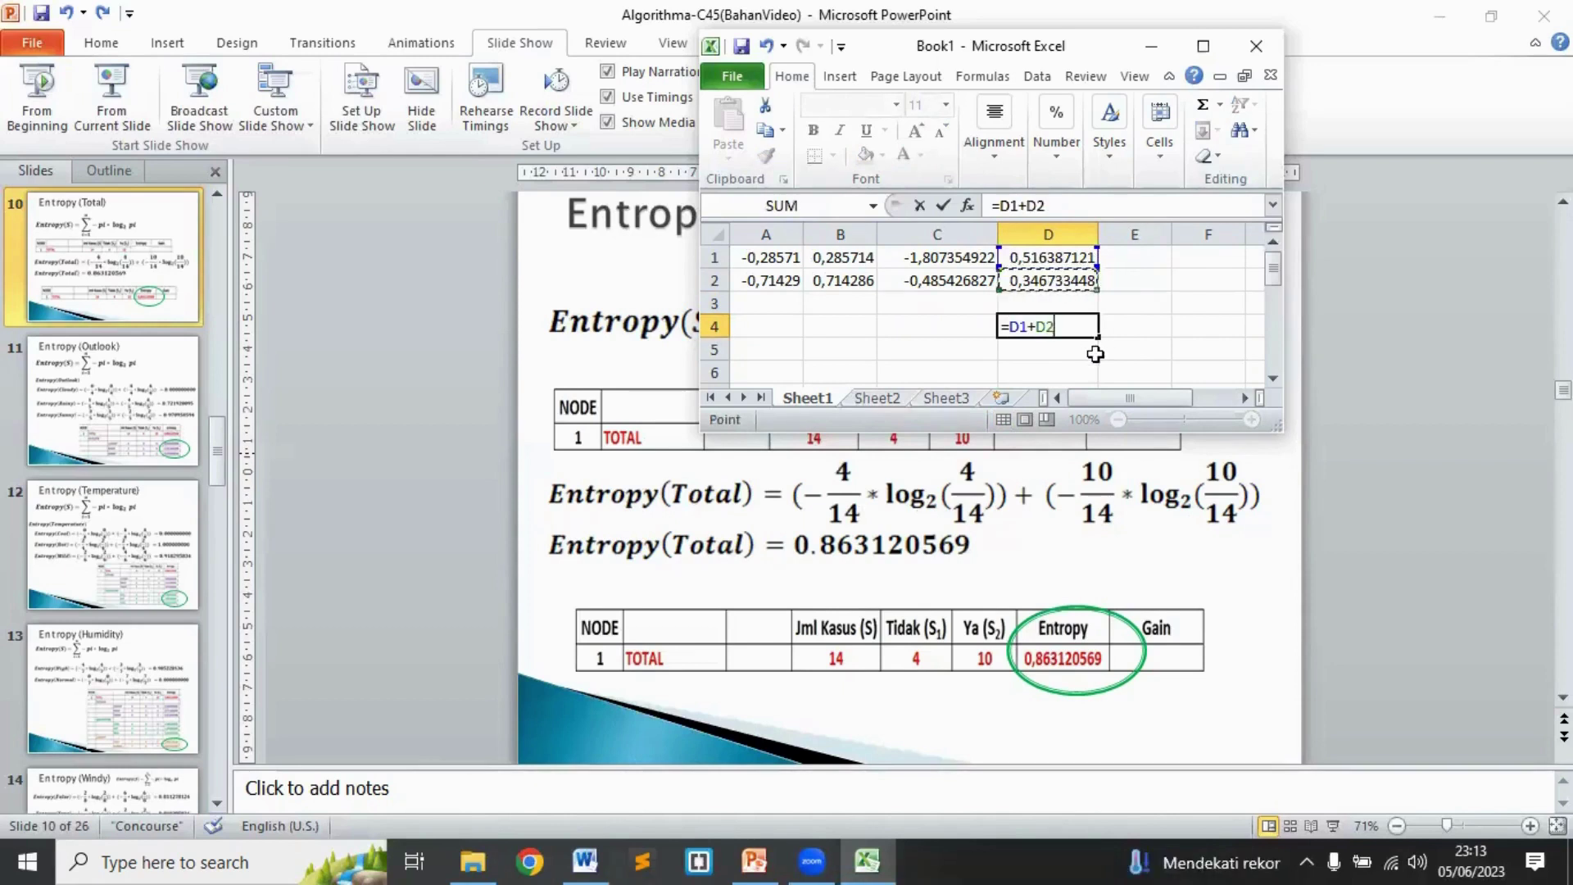
key("Return")
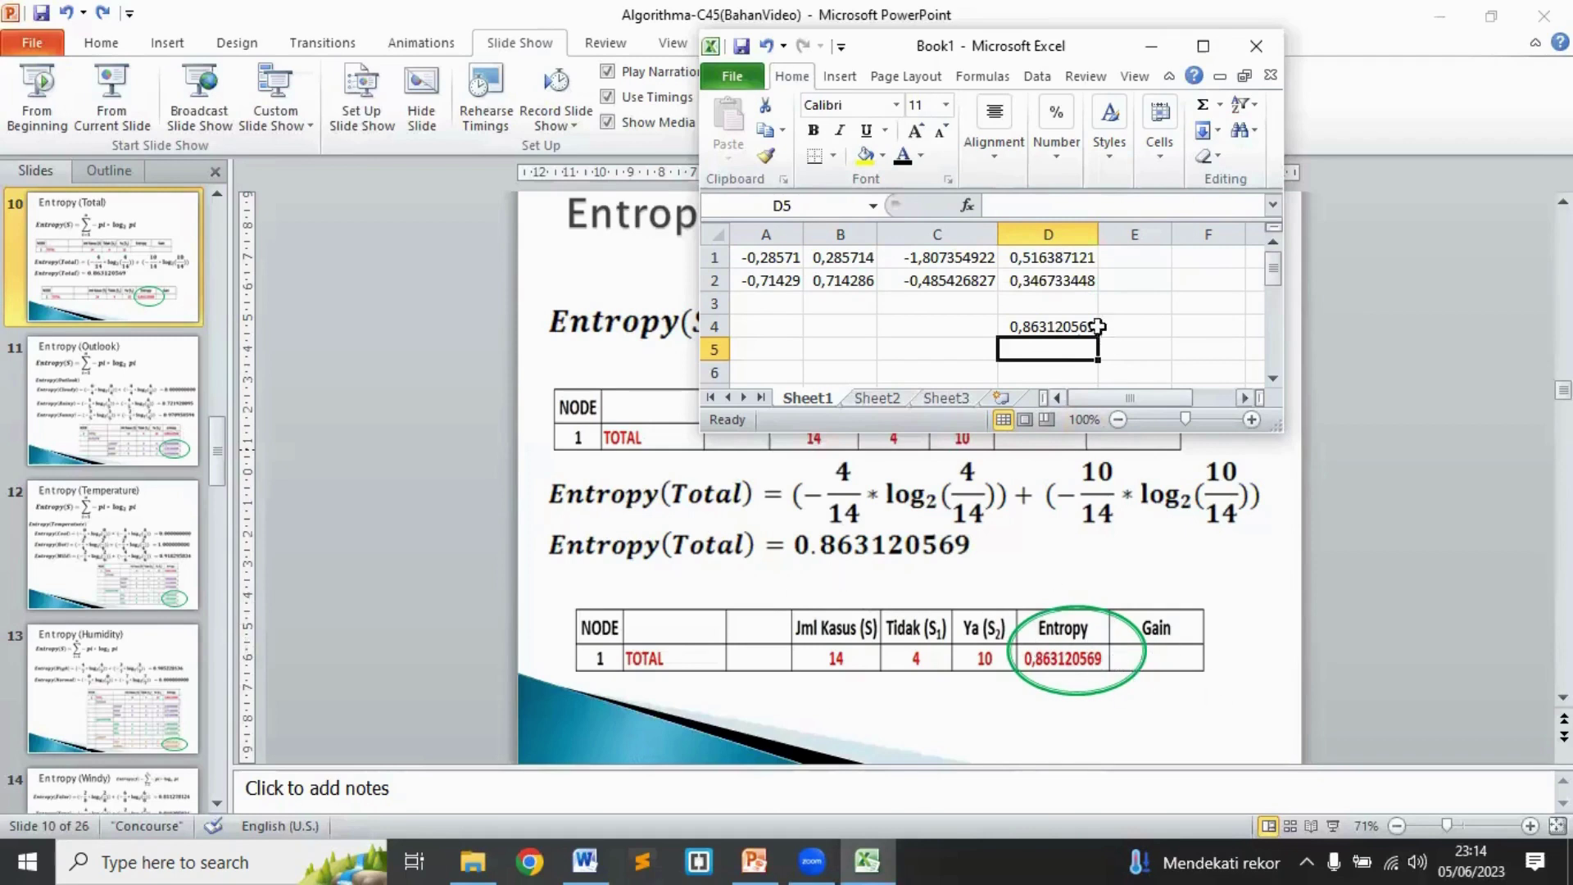
left_click(1060, 326)
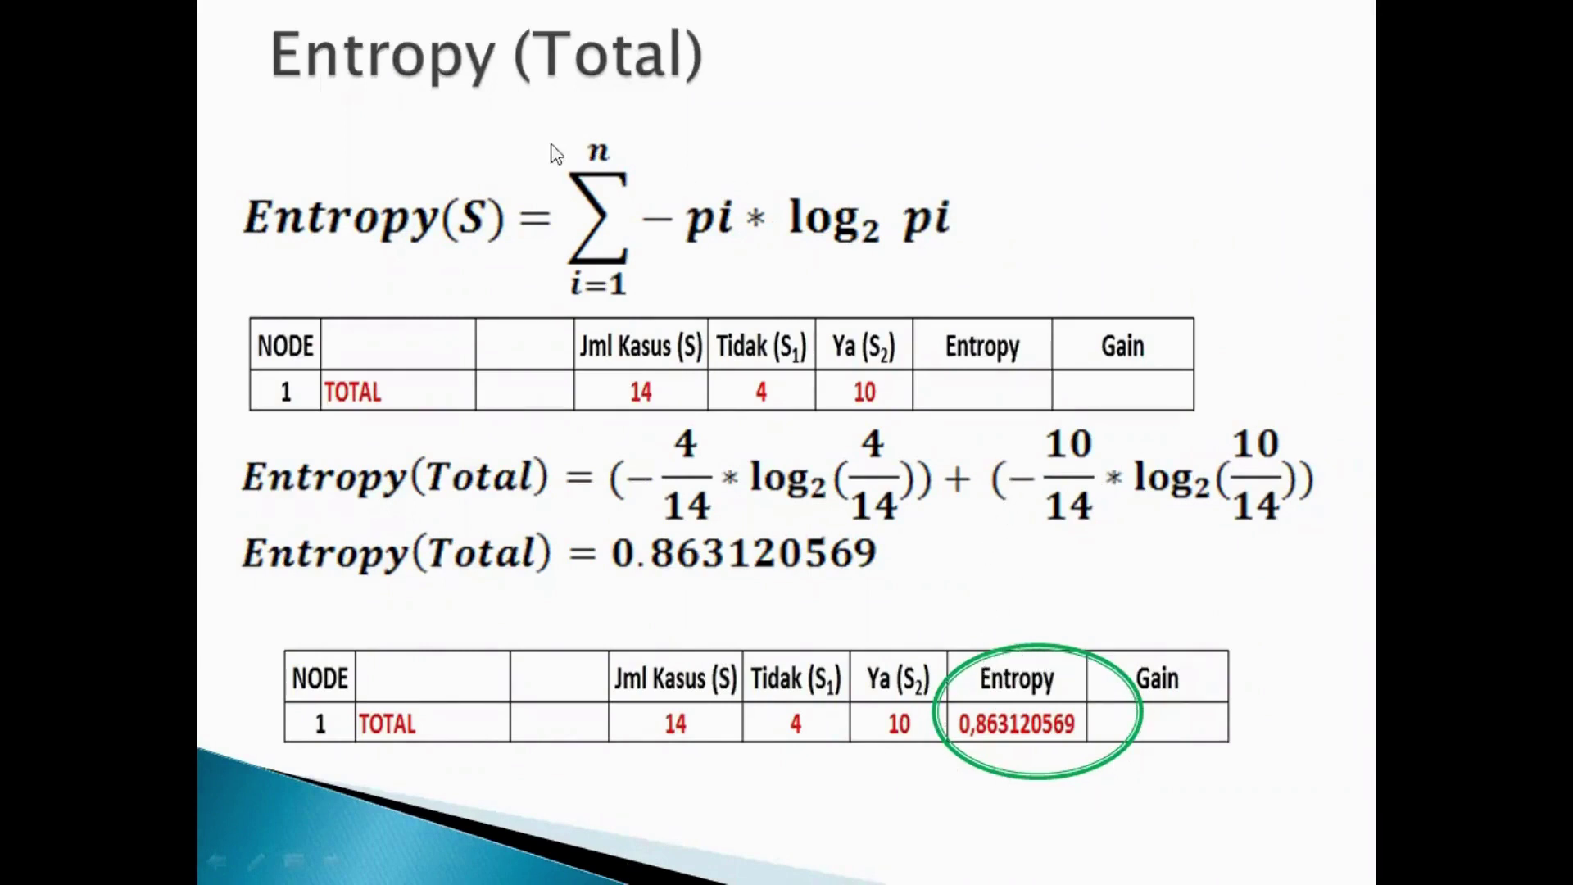
Step: Advance the PowerPoint slide show from the Entropy (Total) slide to the Entropy (Outlook) slide
left_click(443, 146)
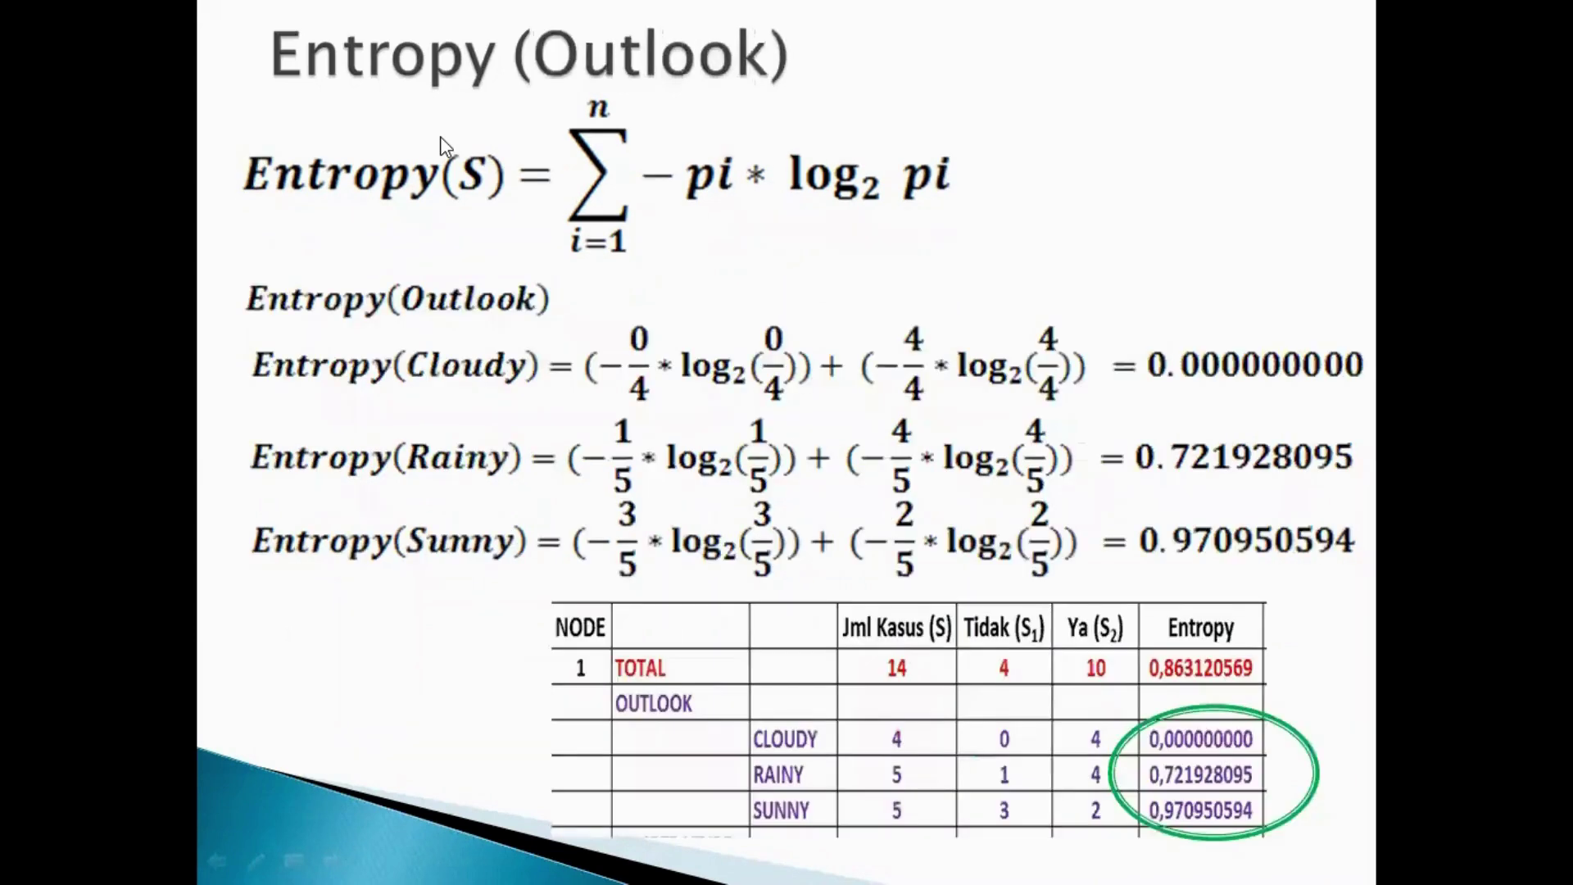